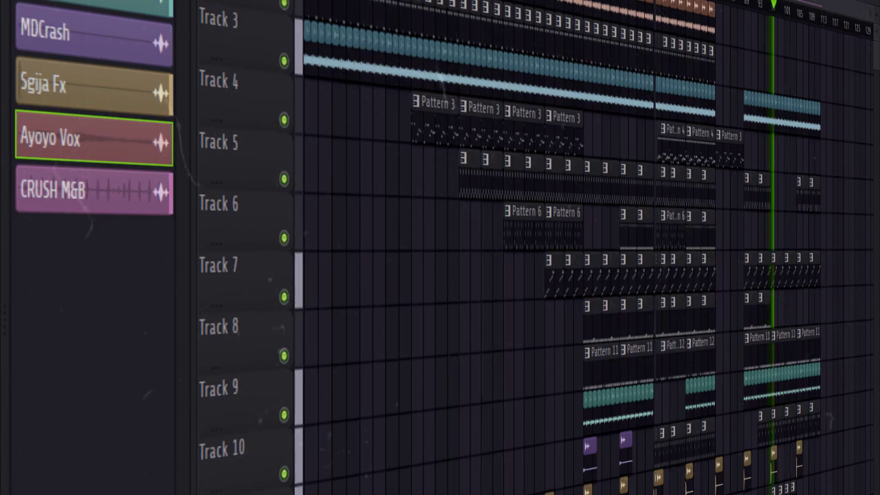
pyautogui.scroll(-3, 838, 421)
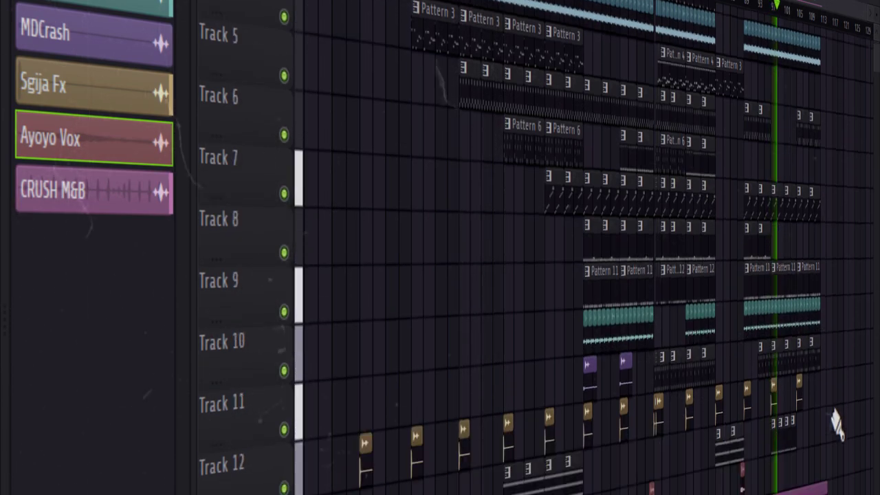
pyautogui.scroll(5, 94, 247)
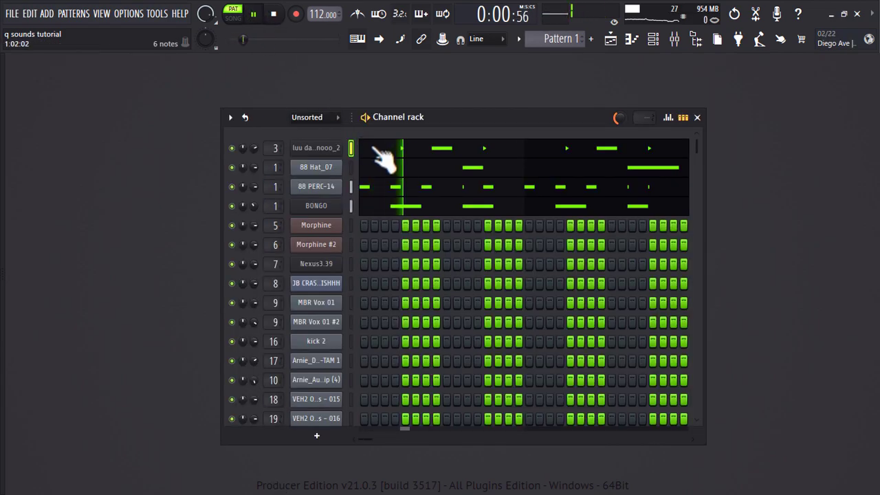
# Step: Open the luu da dj - pianooo_2 notes of Pattern 1 in the piano roll and examine their placement
pyautogui.click(386, 152)
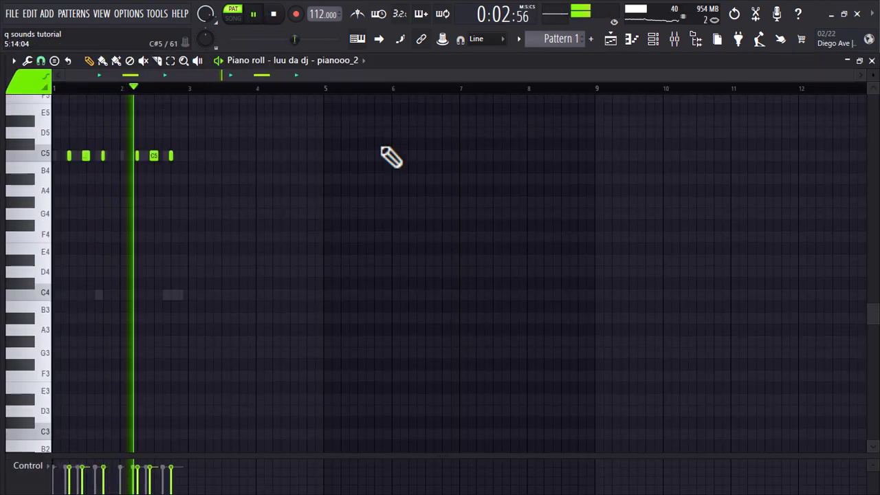
pyautogui.scroll(5, 120, 283)
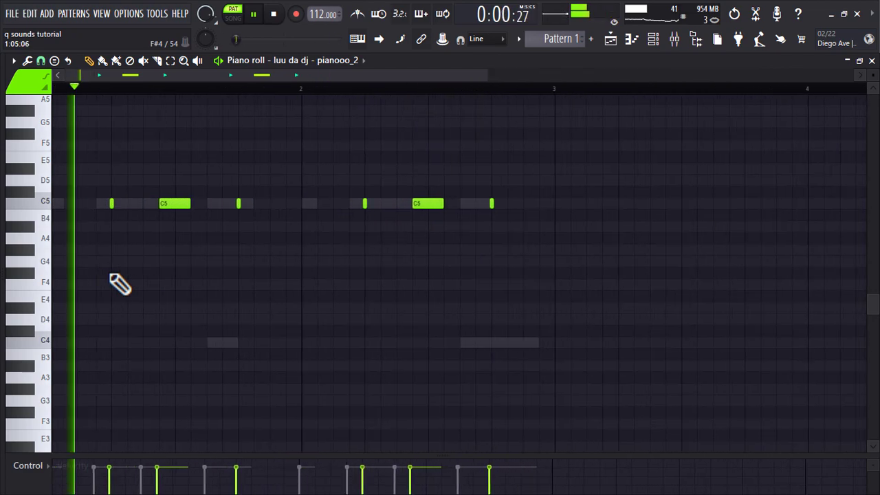
pyautogui.scroll(-2, 120, 283)
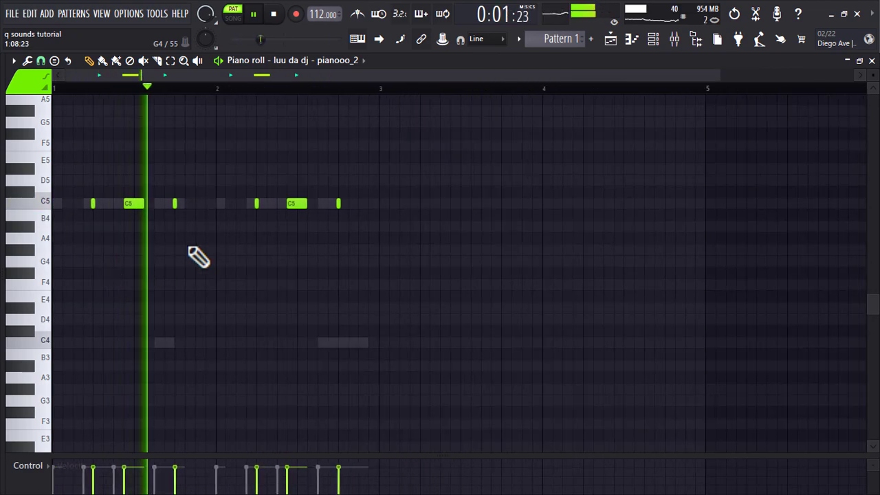
# Step: Review the Pattern 1 notes of 88 Hat_07, 88 PERC-14 and BONGO one after another in the piano roll
pyautogui.click(358, 61)
pyautogui.click(357, 134)
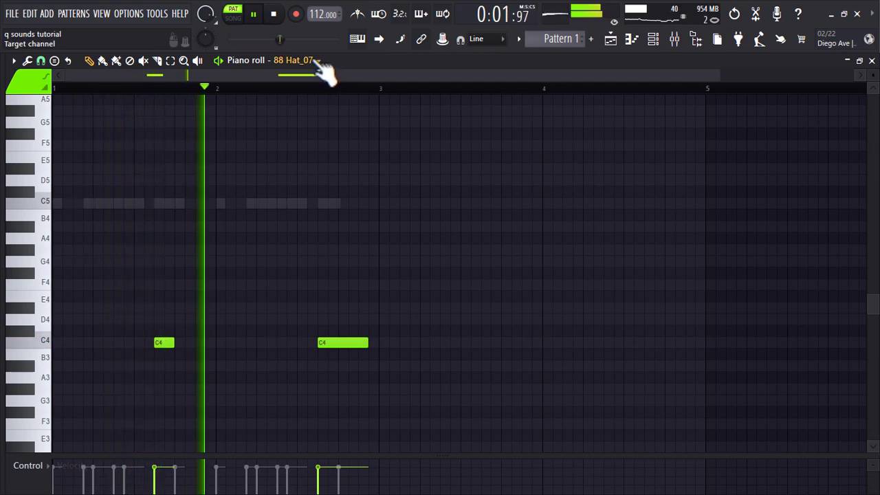
pyautogui.click(321, 66)
pyautogui.click(333, 146)
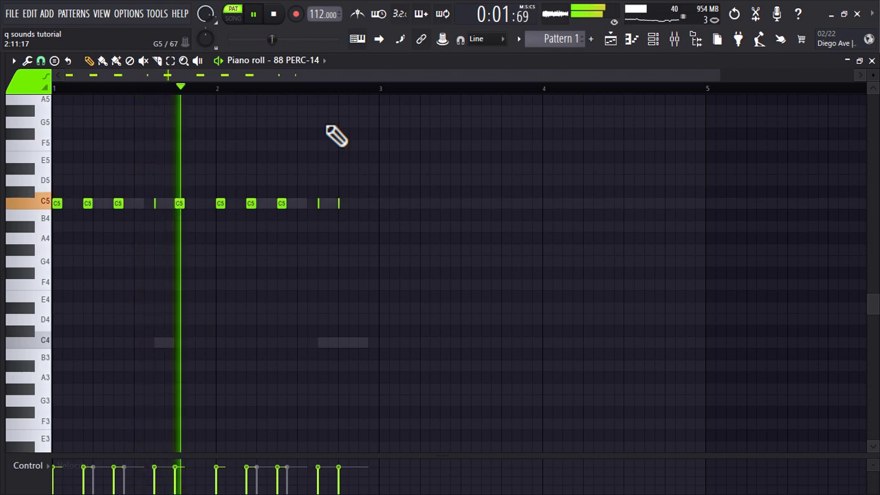
pyautogui.click(318, 65)
pyautogui.click(364, 159)
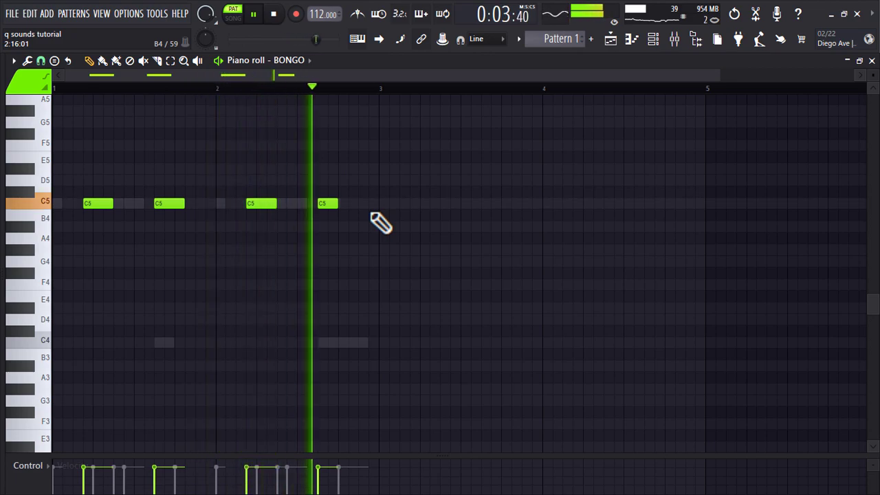
# Step: Show the playlist arrangement and move the playback position to bar 9
pyautogui.click(610, 40)
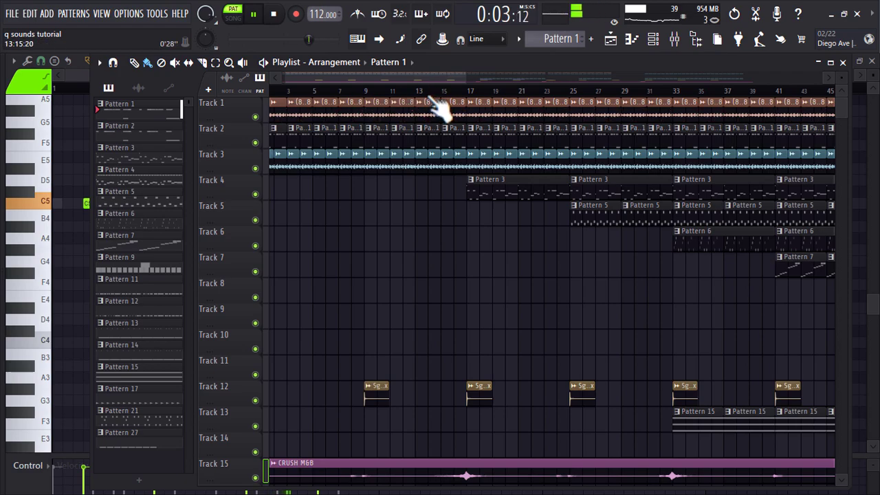
pyautogui.click(368, 90)
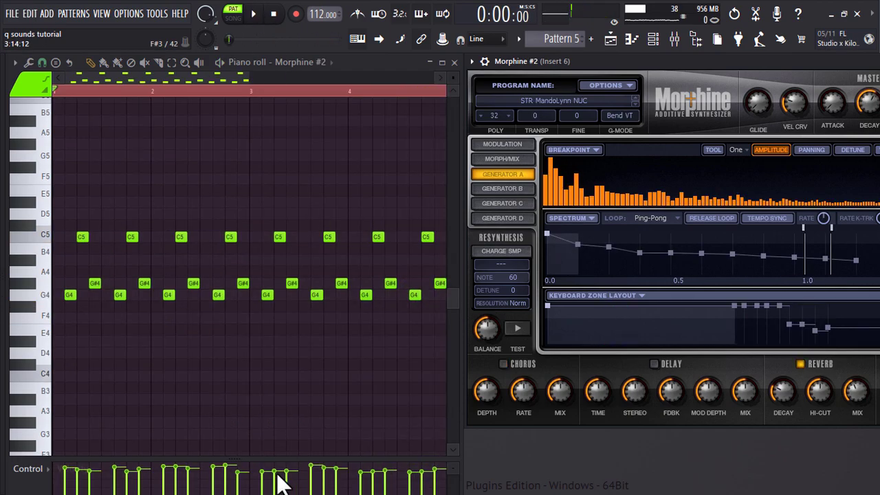
# Step: Play Pattern 5 on its own, then audition it in the maximized playlist arrangement from bar 25
pyautogui.click(254, 14)
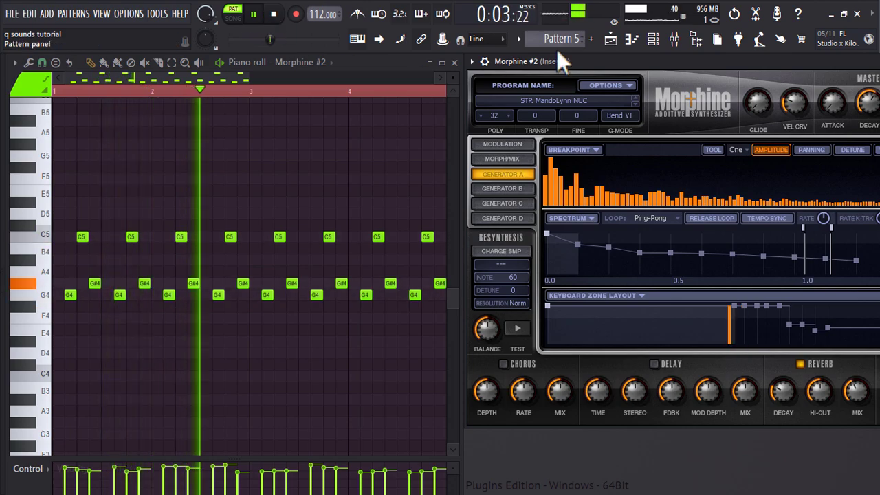
pyautogui.click(610, 39)
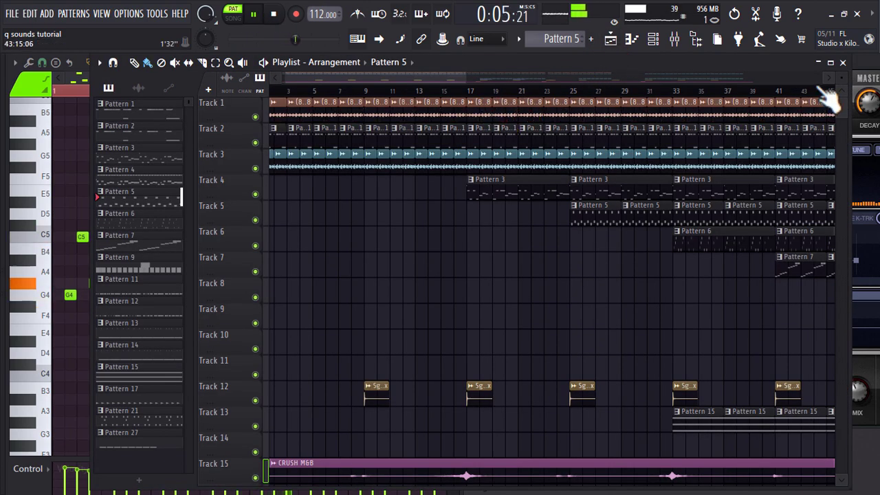
pyautogui.click(831, 62)
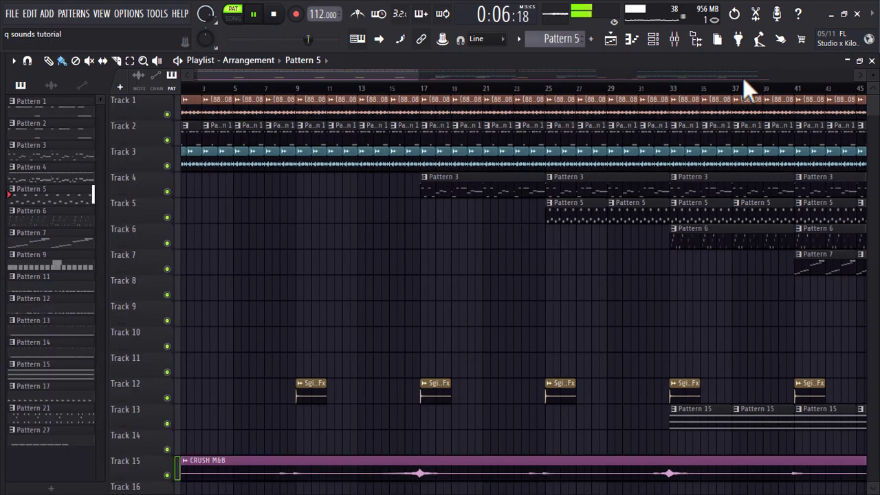
pyautogui.click(548, 89)
pyautogui.hscroll(5, 625, 300)
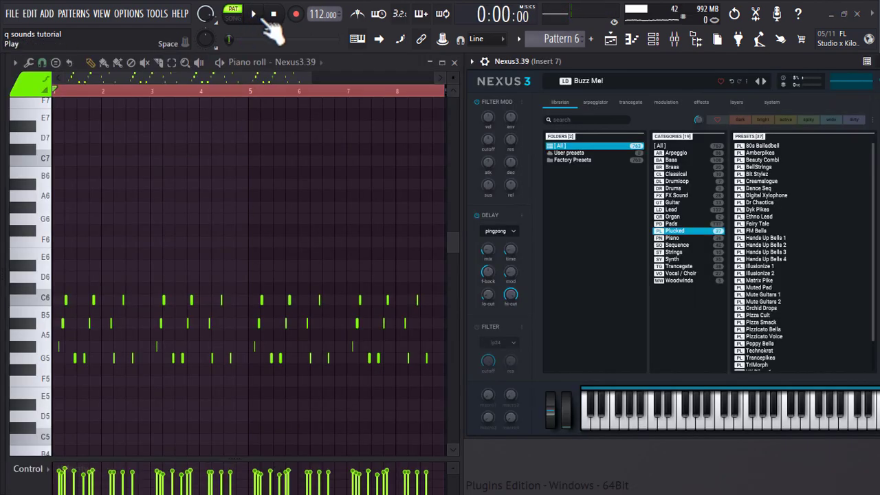
# Step: Play Pattern 6 on its own, then audition it in the playlist arrangement from bar 33
pyautogui.click(262, 18)
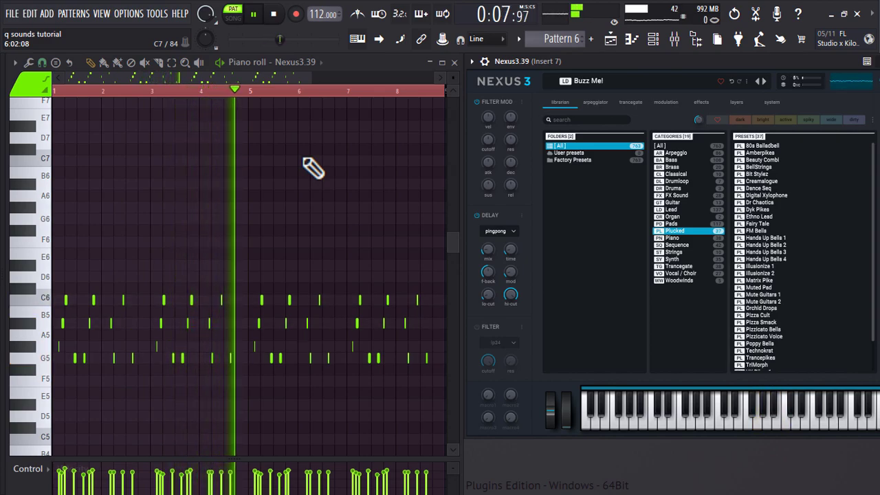
pyautogui.click(612, 40)
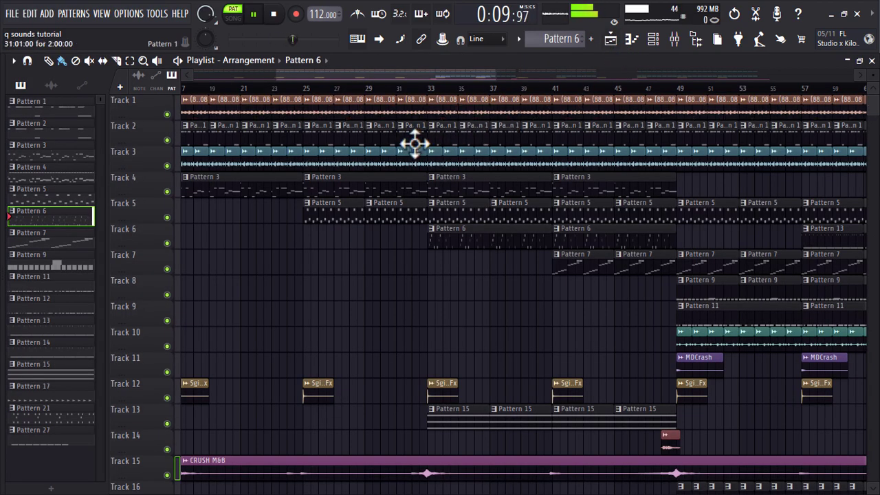
pyautogui.click(421, 90)
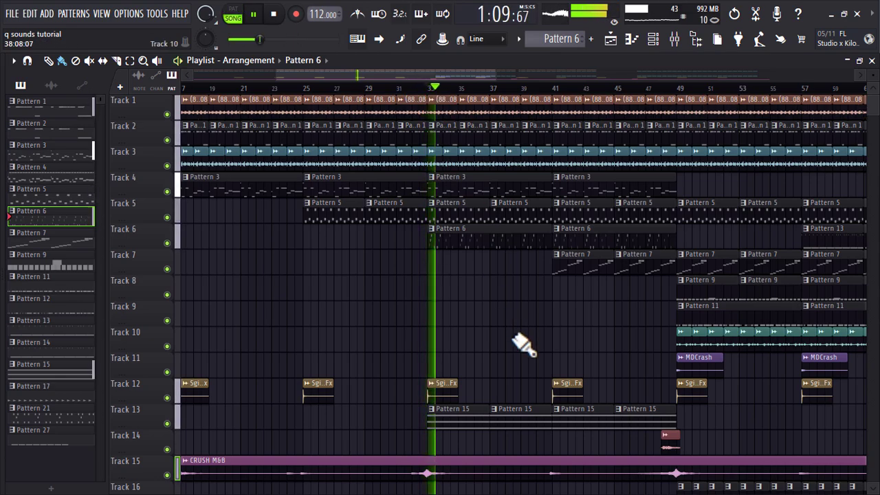
# Step: Open the Pattern 15 clip on Track 13, examine its Purity notes, and close the piano roll
pyautogui.doubleClick(505, 420)
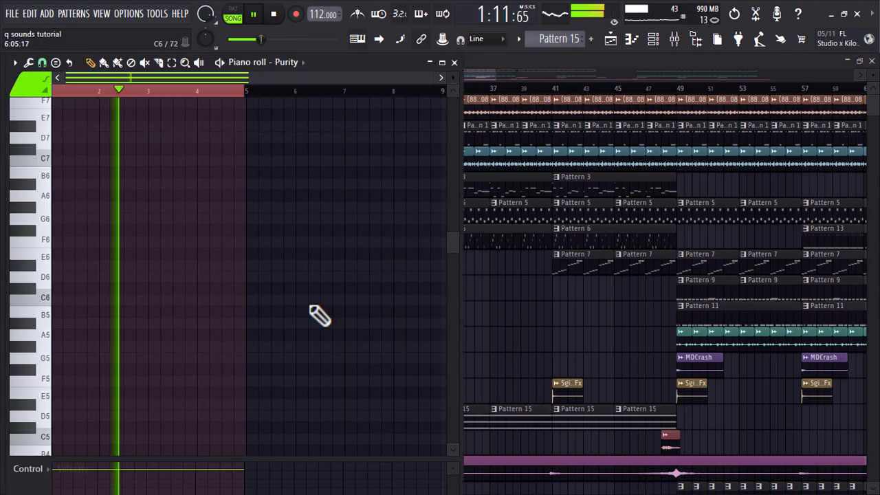
pyautogui.scroll(-10, 320, 317)
pyautogui.scroll(-3, 320, 317)
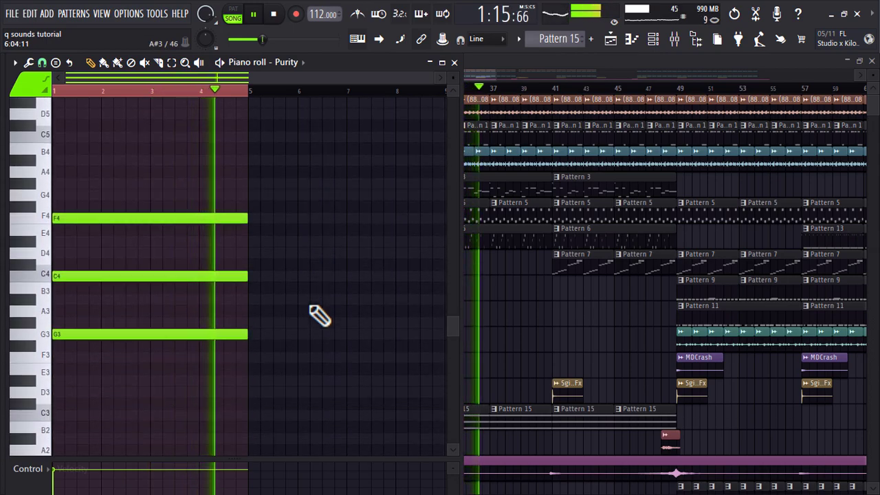
pyautogui.click(454, 62)
pyautogui.hscroll(2, 578, 337)
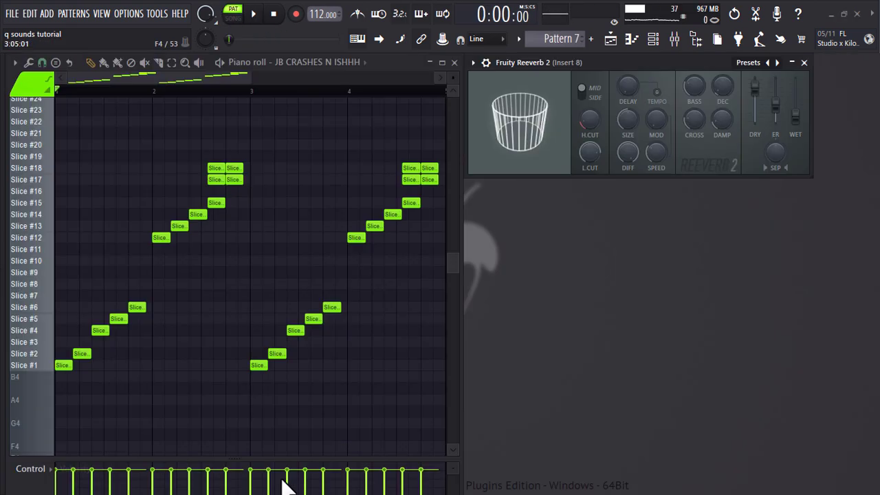
# Step: Play Pattern 7 on its own, then audition it in the playlist arrangement from bar 41
pyautogui.click(253, 13)
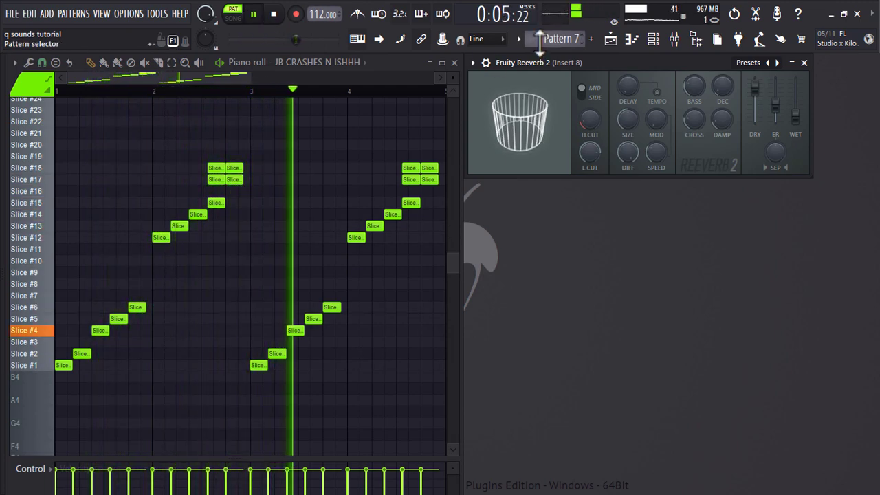
pyautogui.click(612, 41)
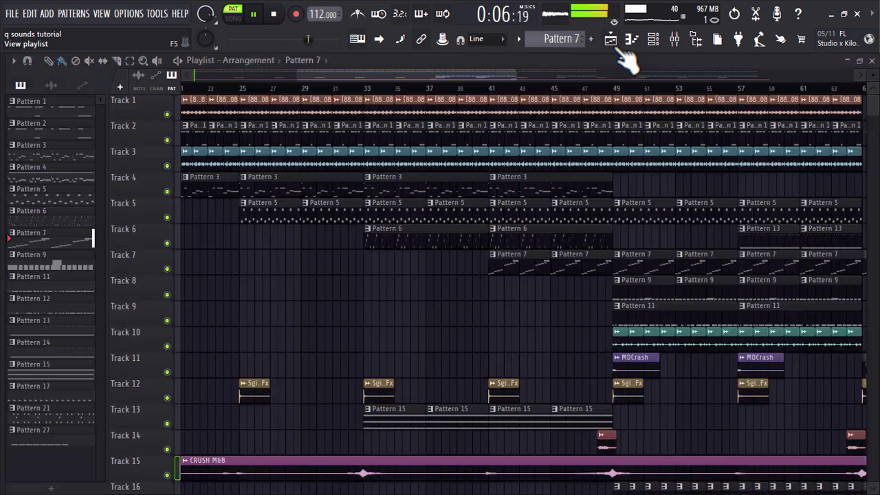
pyautogui.click(493, 90)
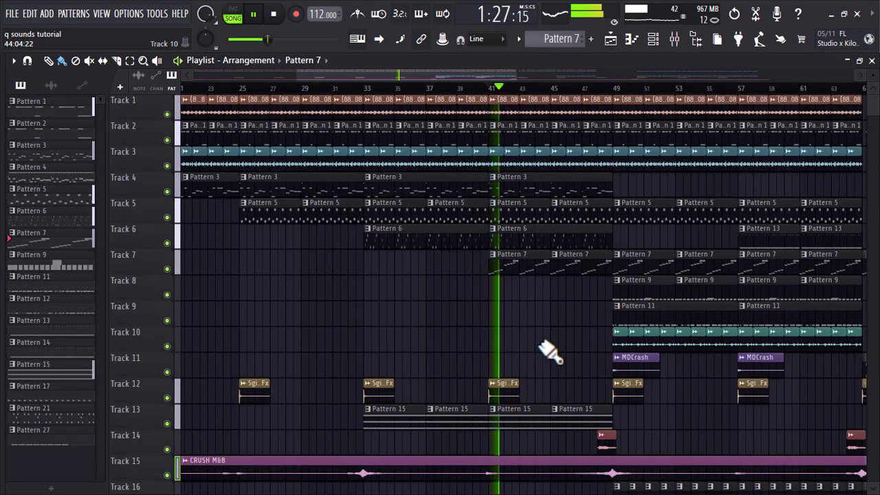
pyautogui.hscroll(3, 550, 352)
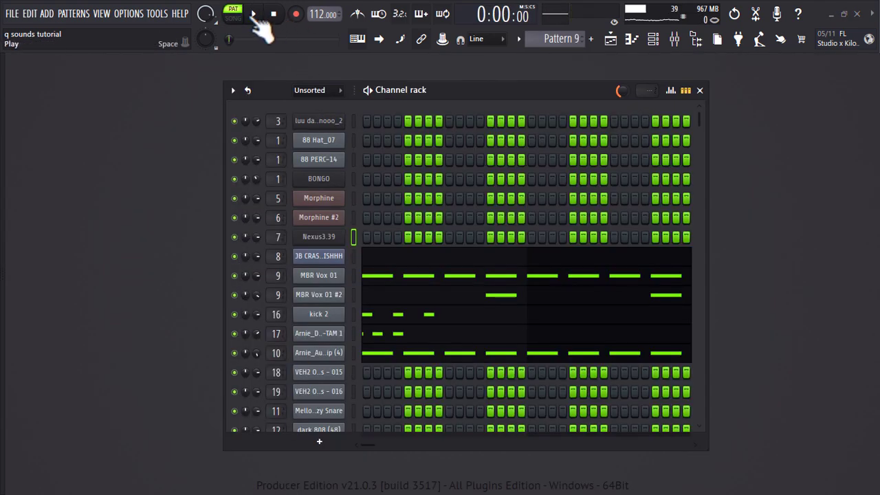
# Step: Examine the Pattern 9 notes of MBR Vox 01 and MBR Vox 01 #2 in the piano roll
pyautogui.click(423, 283)
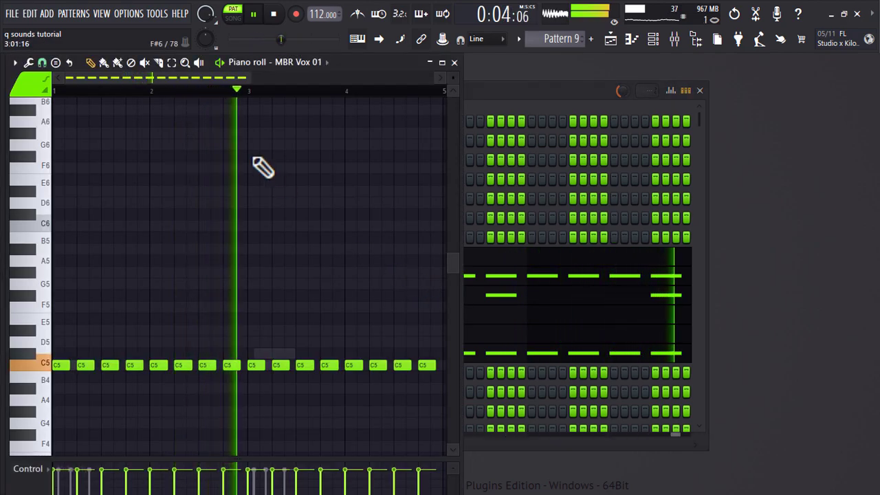
pyautogui.click(454, 62)
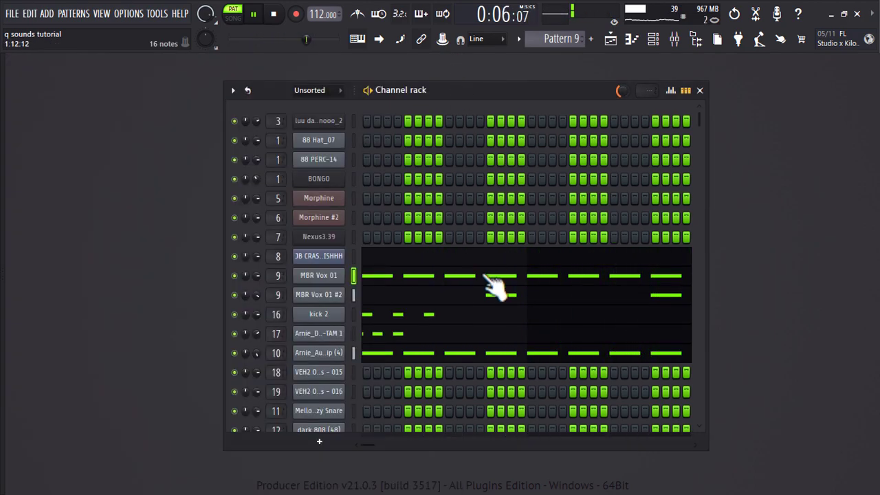
pyautogui.click(475, 300)
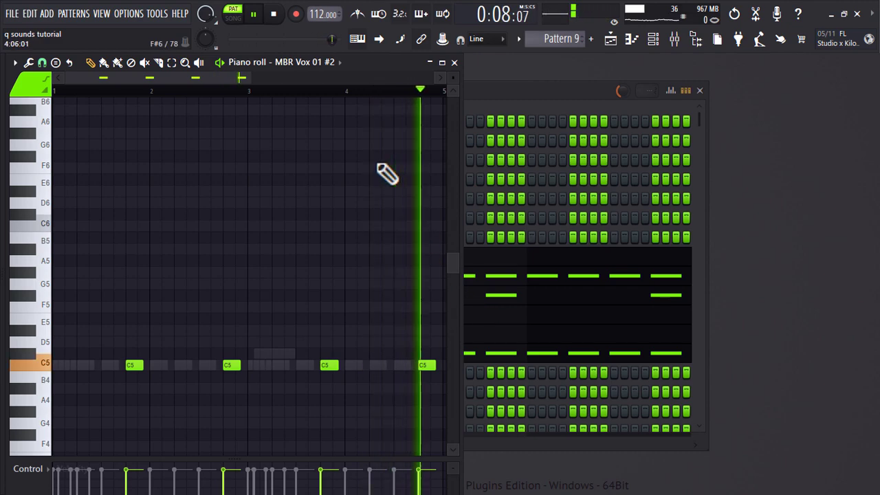
# Step: Review the Pattern 9 notes of kick 2, Arnie_DM-TAM 1 and Arnie_Audio clip (4), then close the channel rack and piano roll
pyautogui.click(303, 62)
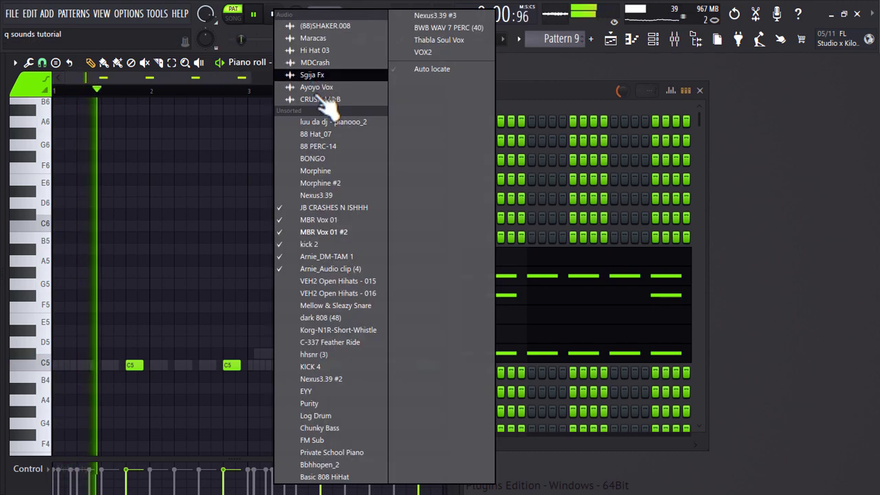
pyautogui.click(328, 245)
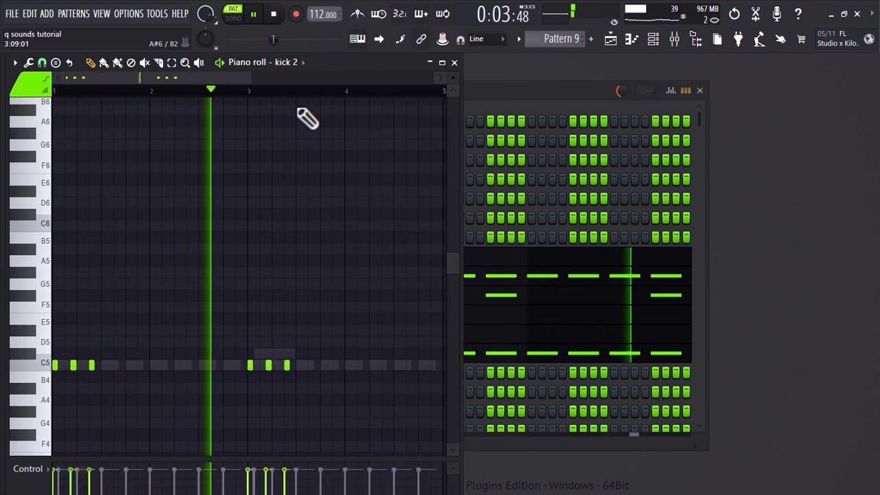
pyautogui.click(301, 65)
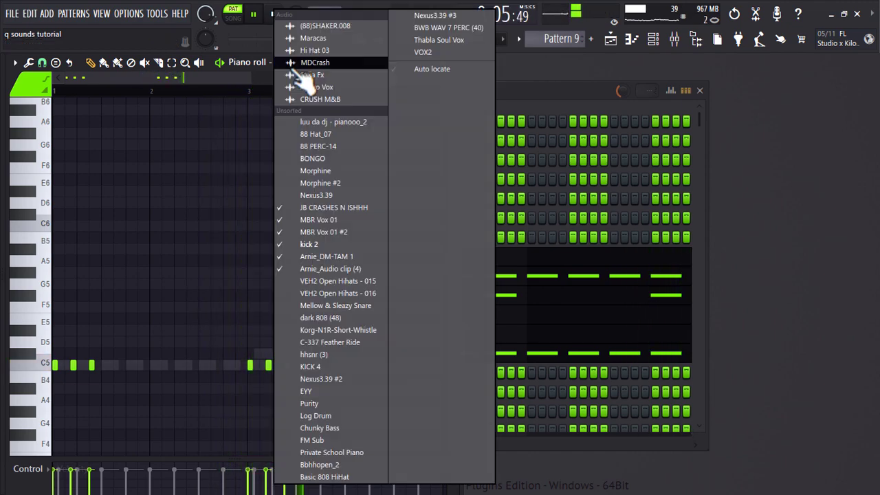
pyautogui.click(312, 255)
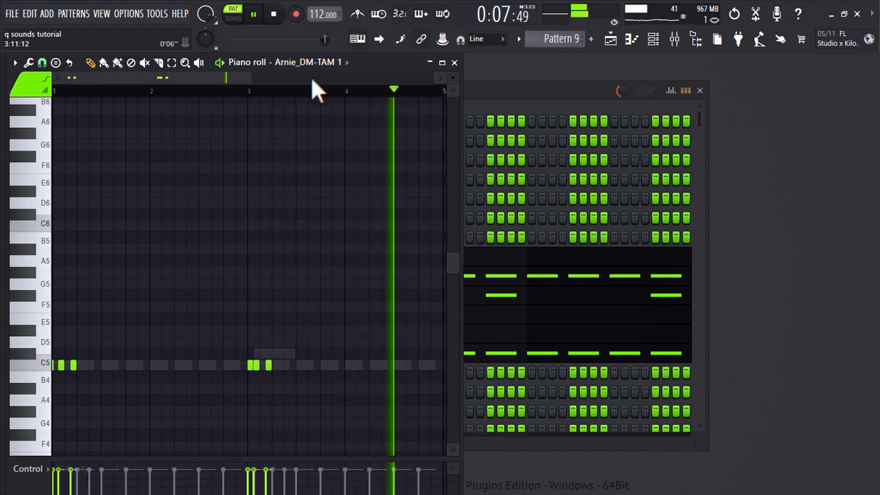
pyautogui.click(349, 65)
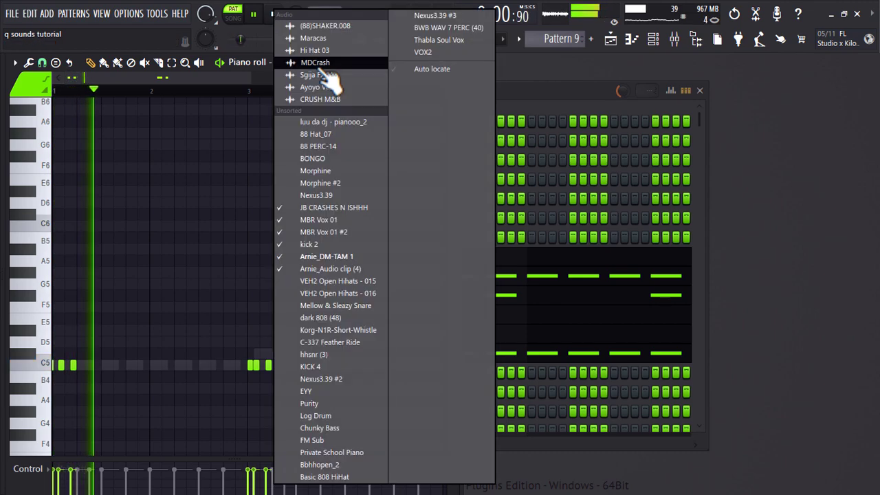
pyautogui.moveTo(335, 279); pyautogui.dragTo(448, 252)
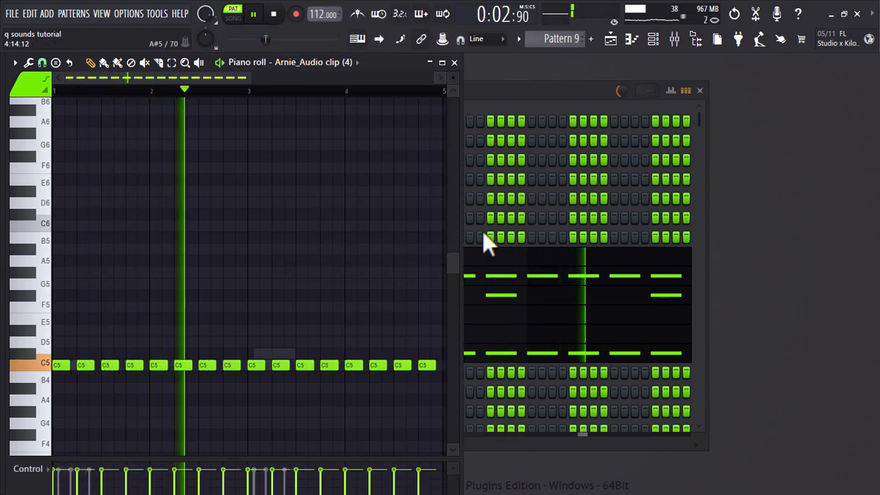
pyautogui.click(700, 91)
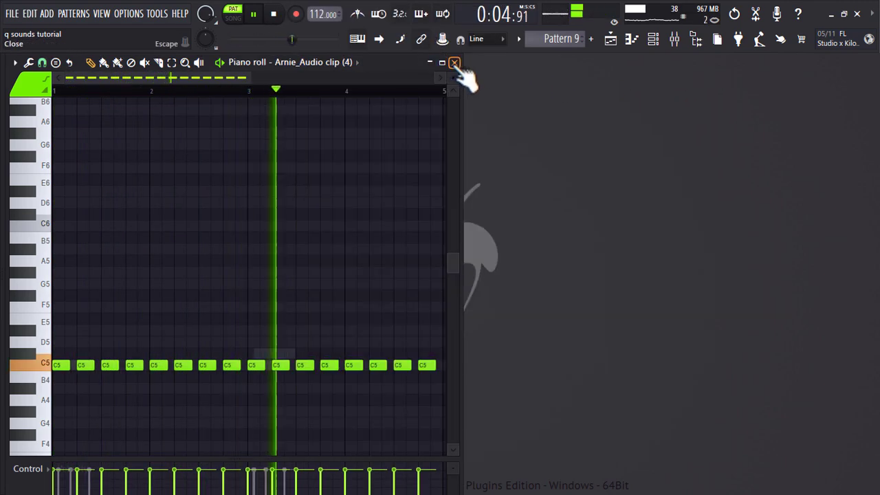
pyautogui.click(454, 63)
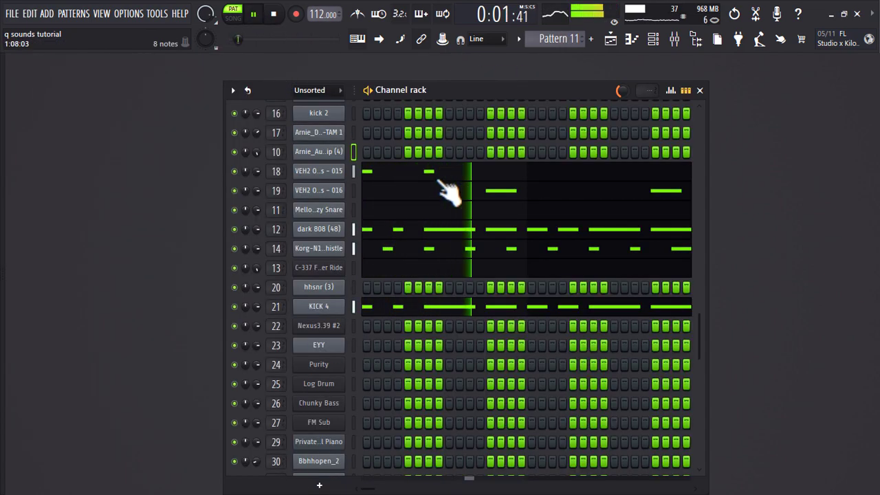
# Step: Examine the Pattern 11 notes of dark 808 (48) and VEH2 Open Hihats - 016 in the piano roll
pyautogui.click(418, 234)
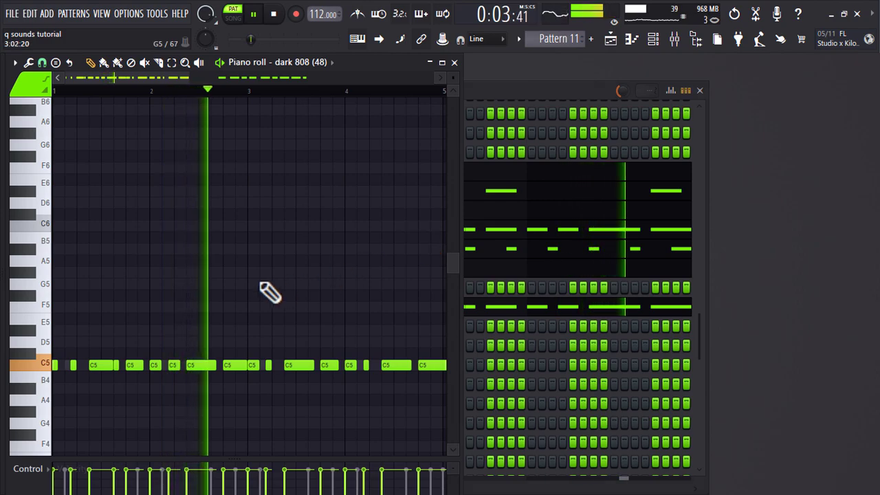
pyautogui.scroll(-2, 269, 292)
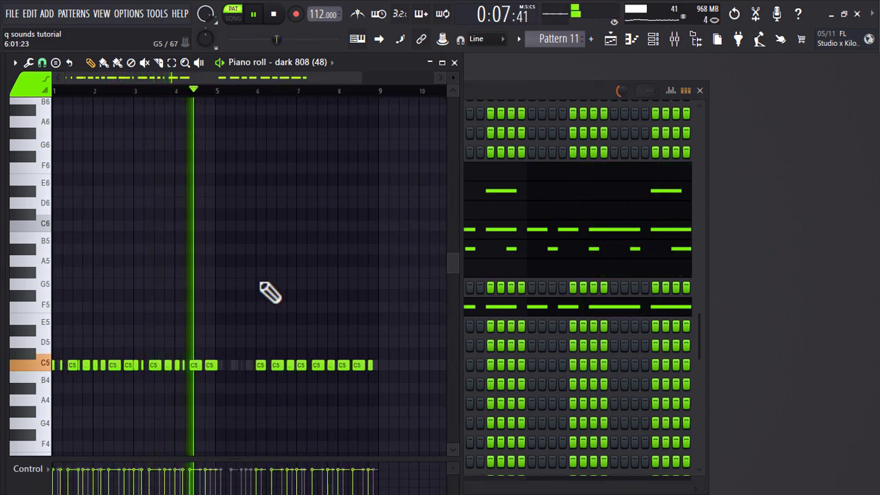
pyautogui.click(329, 61)
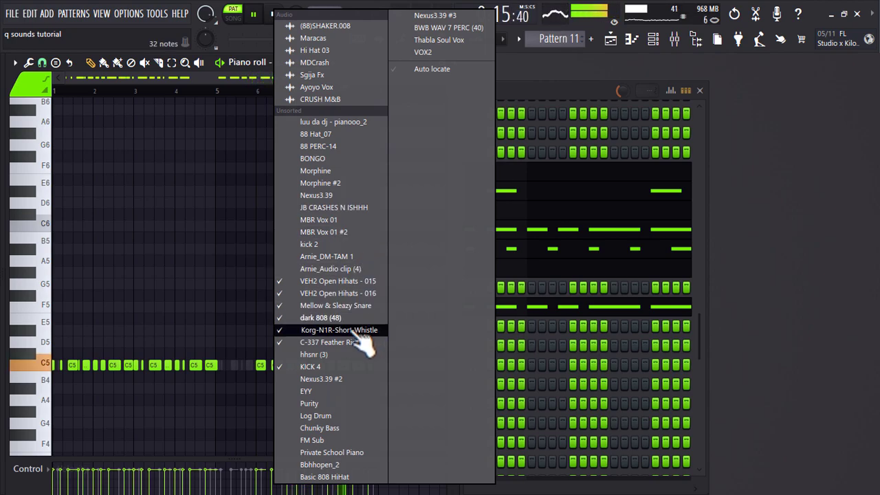
pyautogui.click(348, 294)
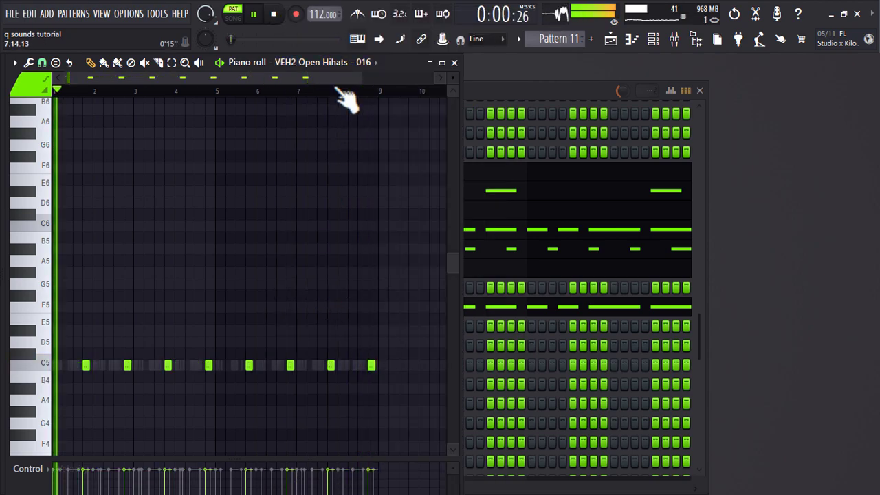
# Step: Examine the Pattern 11 notes of Mellow & Sleazy Snare up close, then return to those of dark 808 (48)
pyautogui.click(337, 61)
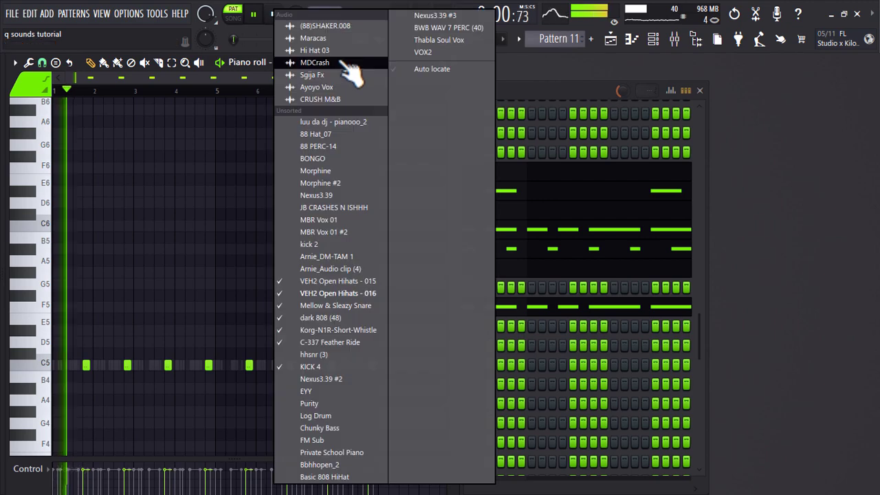
pyautogui.click(348, 306)
pyautogui.scroll(4, 132, 277)
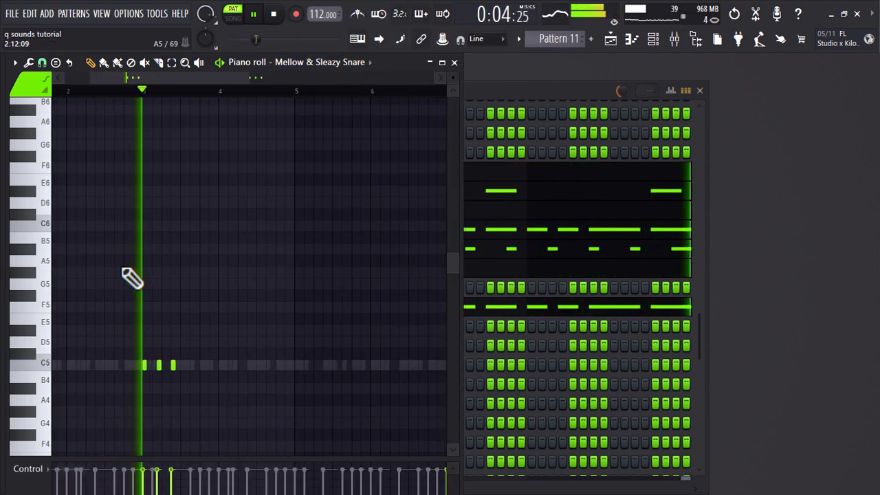
pyautogui.click(348, 62)
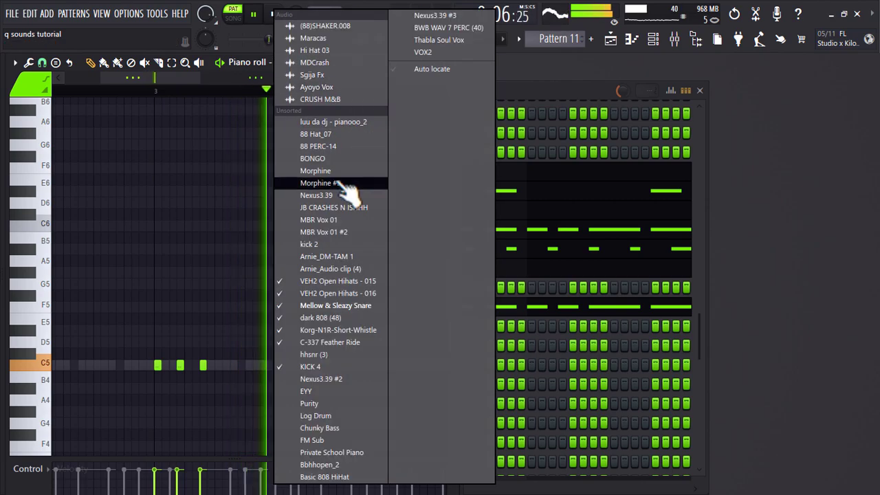
pyautogui.click(337, 318)
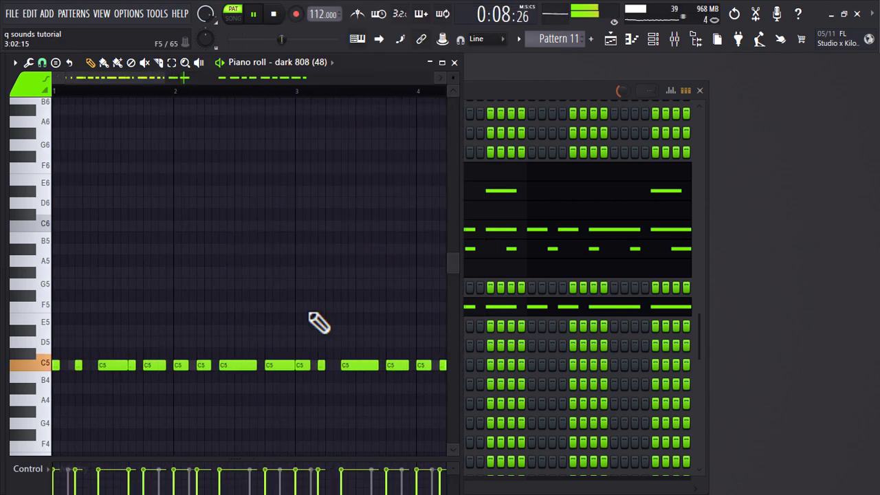
# Step: Review the Pattern 11 notes of Korg-N1R-Short-Whistle, then those of C-337 Feather Ride
pyautogui.click(337, 62)
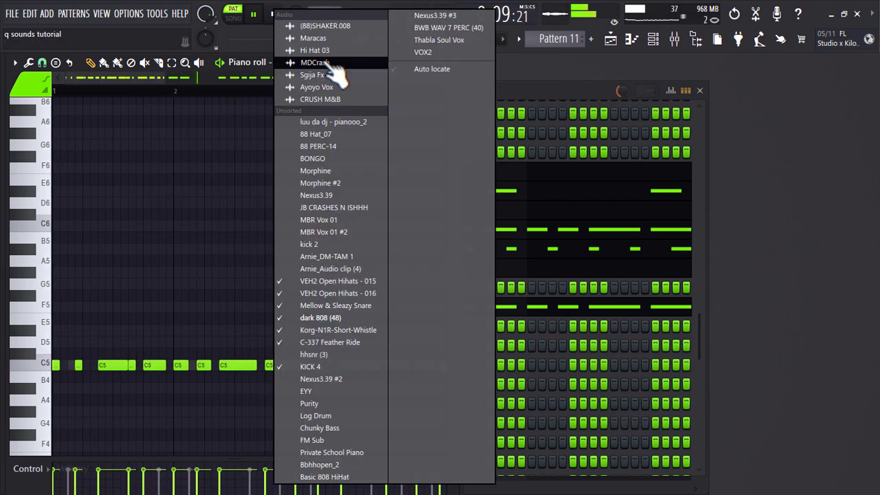
pyautogui.click(351, 332)
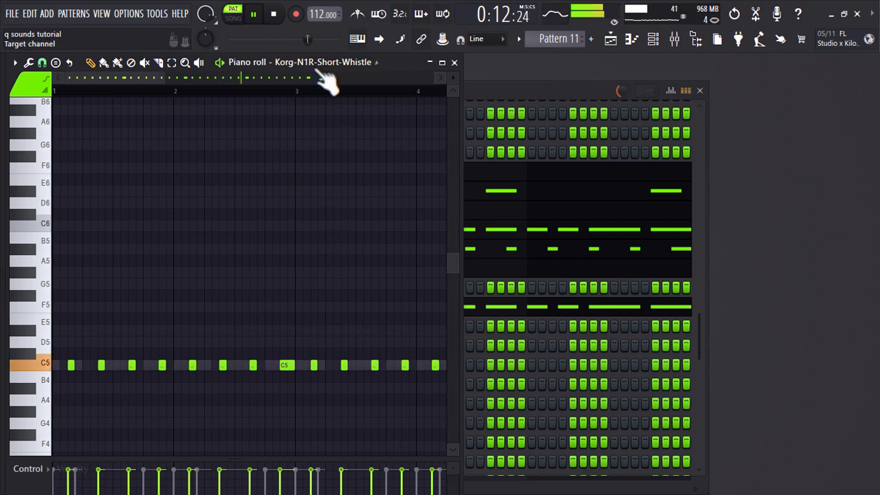
pyautogui.click(315, 60)
pyautogui.click(337, 343)
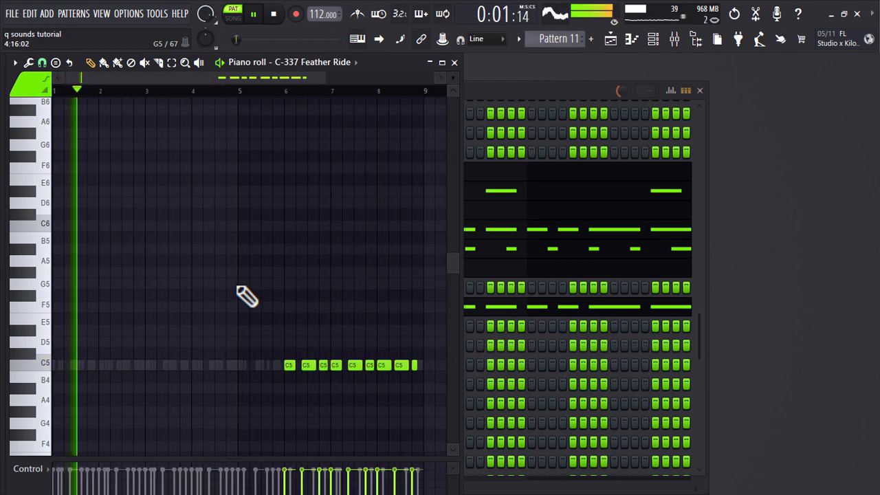
# Step: Examine the KICK 4 notes of Pattern 11 in the piano roll
pyautogui.click(342, 63)
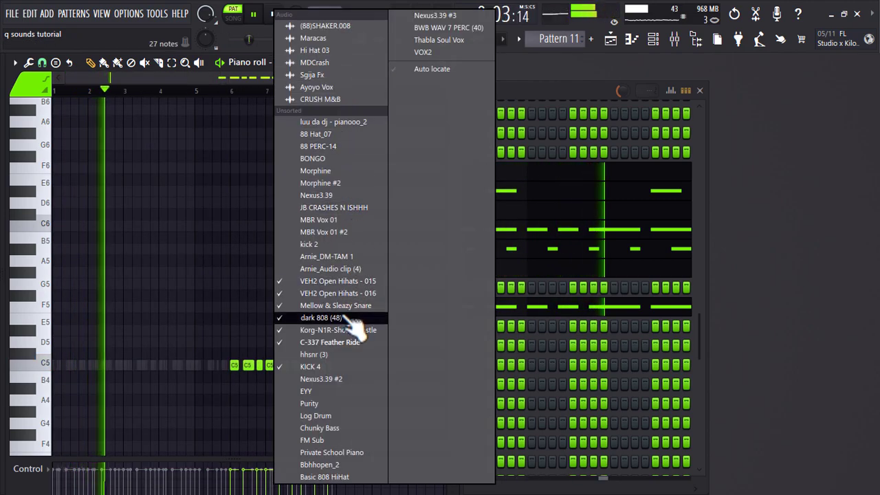
pyautogui.click(337, 366)
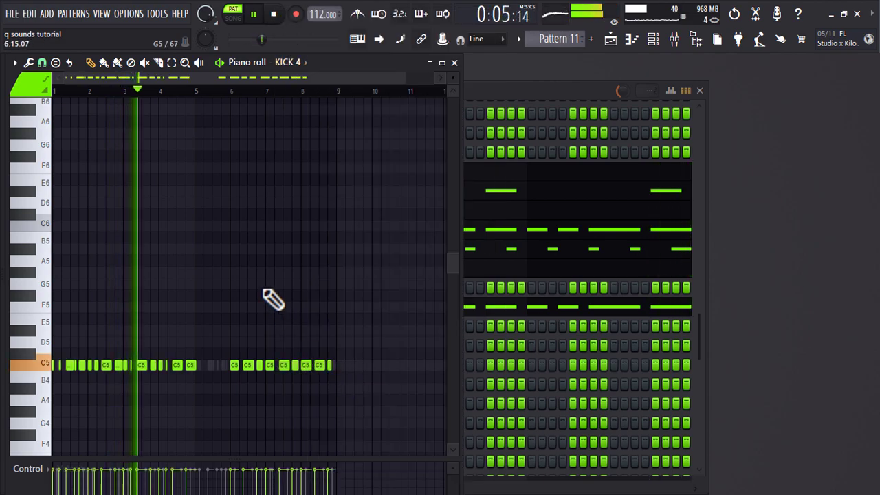
pyautogui.scroll(4, 273, 299)
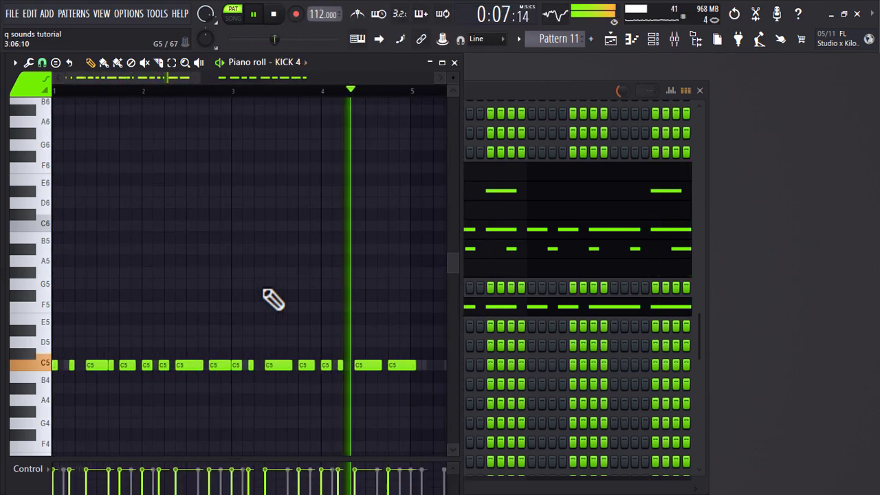
# Step: Show the playlist and play the arrangement from bar 49, where Pattern 11 enters on Track 9
pyautogui.click(611, 39)
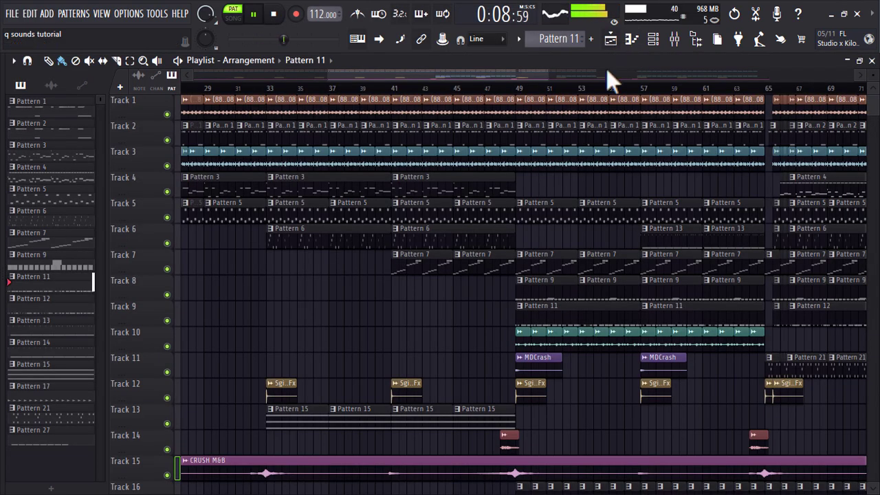
pyautogui.click(521, 91)
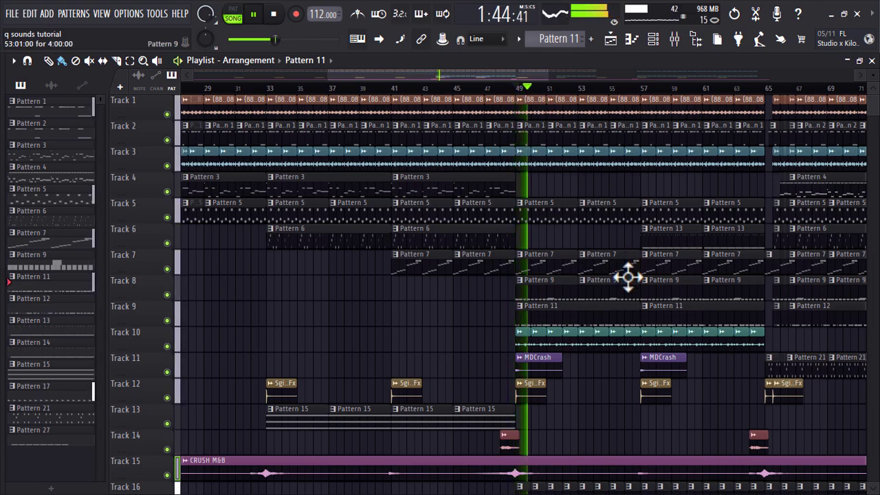
pyautogui.scroll(-1, 674, 446)
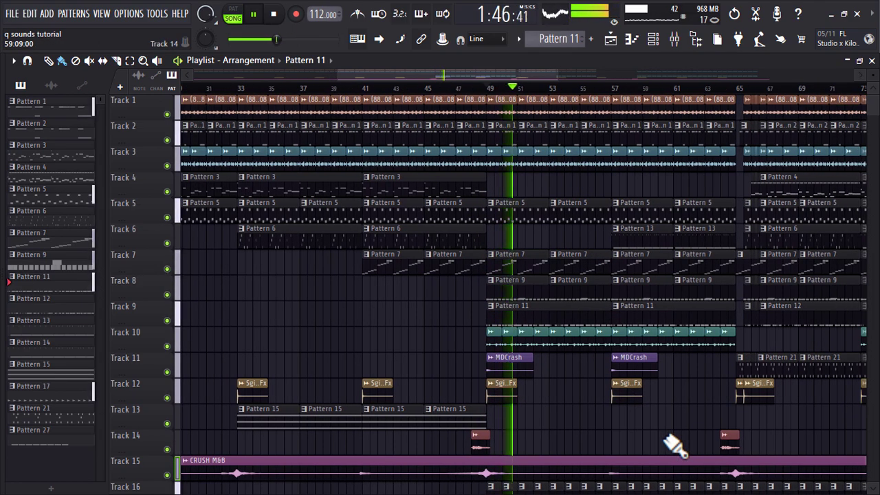
pyautogui.keyDown('ctrl'); pyautogui.scroll(-4, 674, 445); pyautogui.keyUp('ctrl')
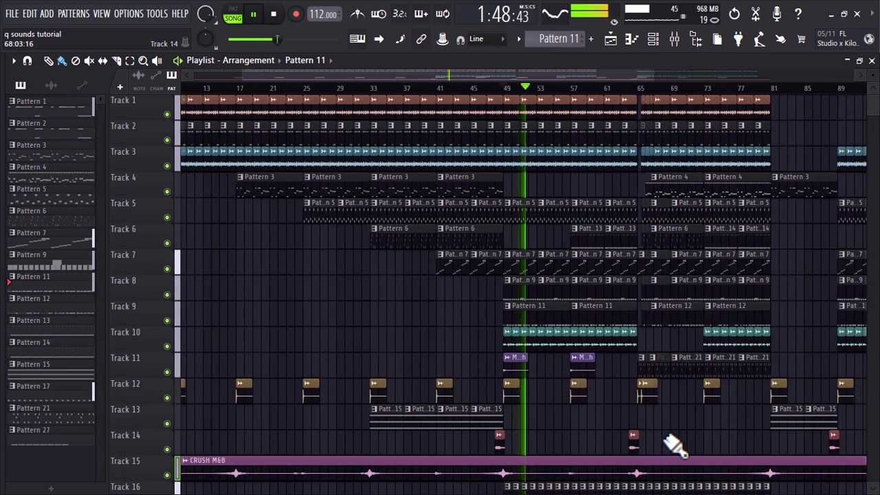
# Step: Open the Pattern 13 clip on Track 6, view its Nexus3.39 #2 notes, and show the channel rack
pyautogui.doubleClick(592, 235)
pyautogui.moveTo(353, 79)
pyautogui.mouseDown()
pyautogui.moveTo(225, 72)
pyautogui.moveTo(261, 72)
pyautogui.moveTo(249, 70)
pyautogui.mouseUp()
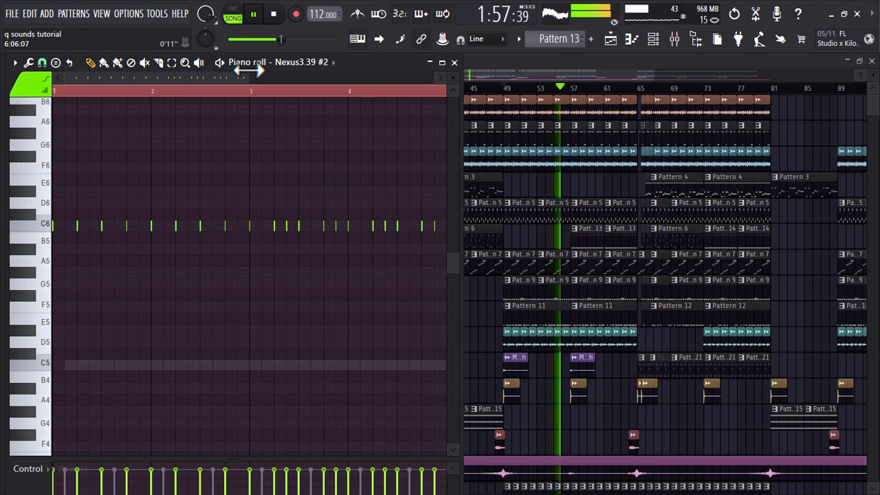
pyautogui.click(655, 44)
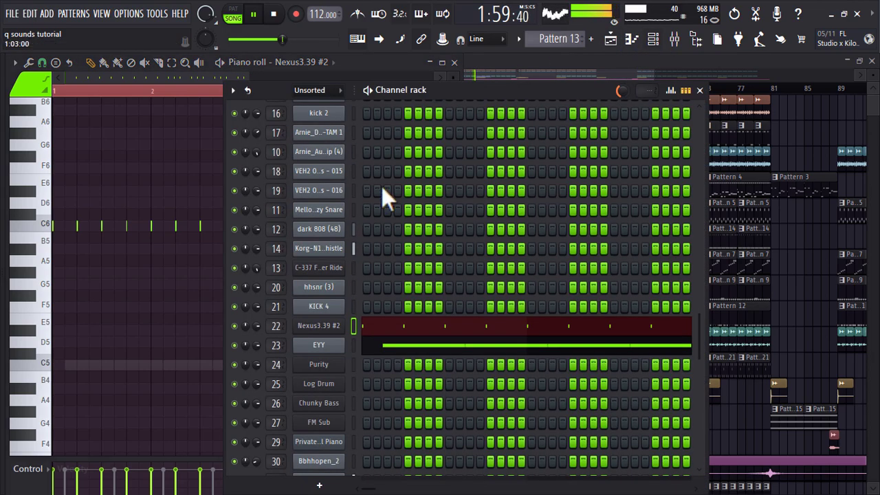
# Step: Inspect the Nexus3.39 #2 plugin's Flute and Strings preset beside its notes, then close the plugin, channel rack and piano roll
pyautogui.click(339, 328)
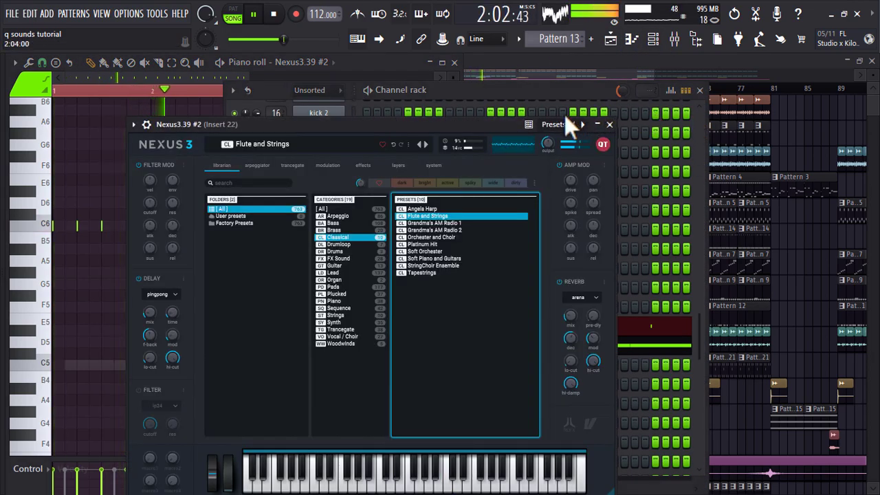
pyautogui.moveTo(477, 132); pyautogui.dragTo(701, 103)
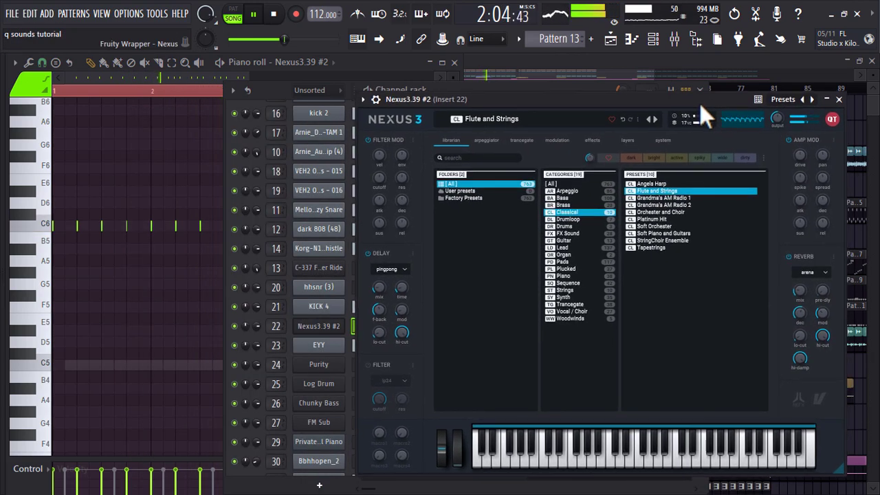
pyautogui.click(715, 88)
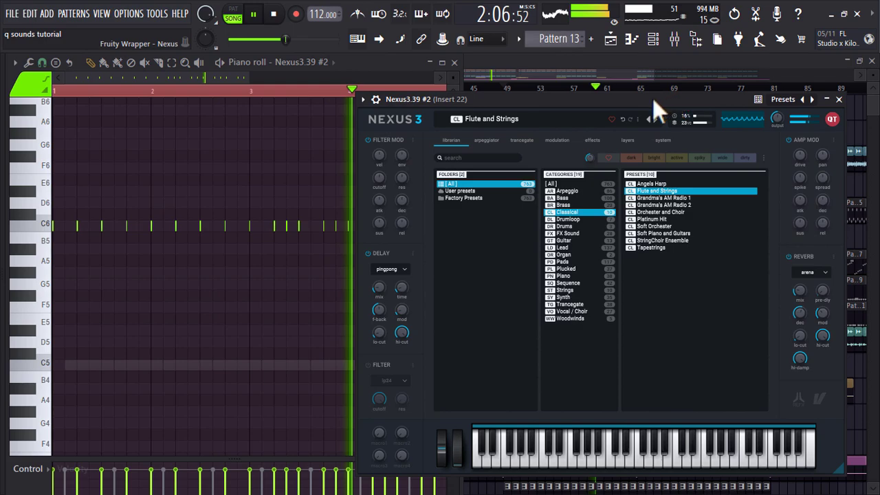
pyautogui.moveTo(628, 98); pyautogui.dragTo(738, 65)
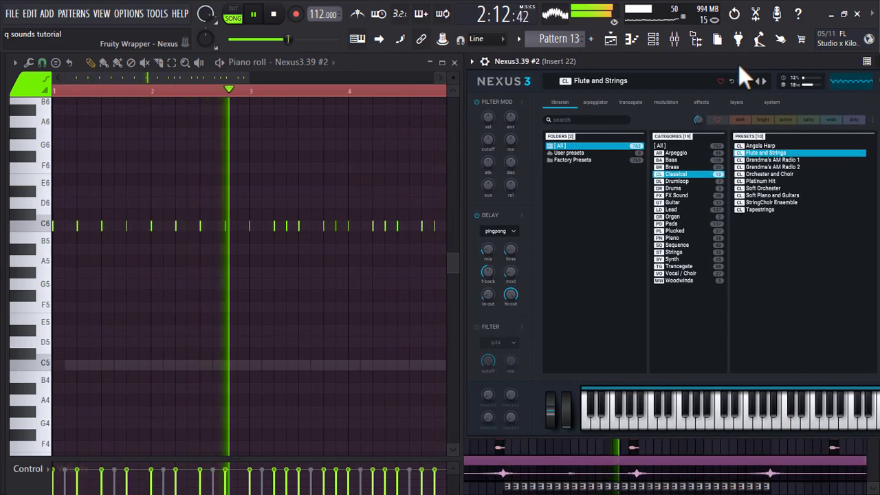
pyautogui.moveTo(739, 64); pyautogui.dragTo(570, 137)
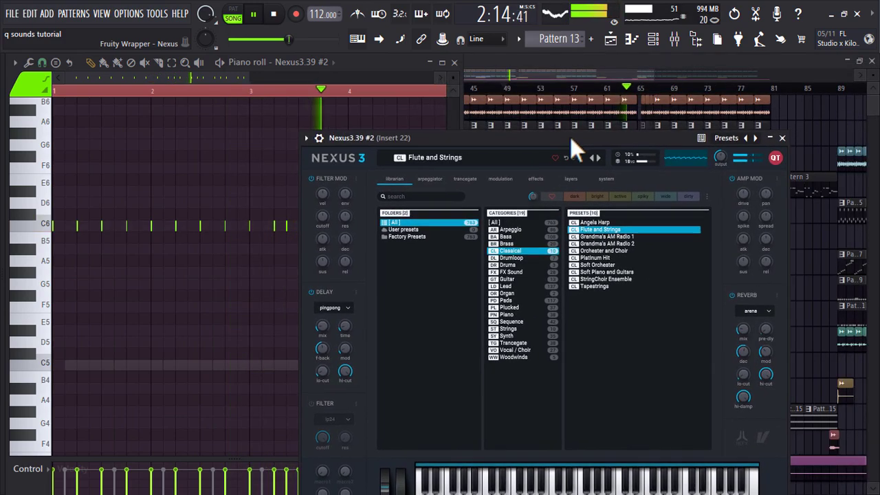
pyautogui.click(783, 139)
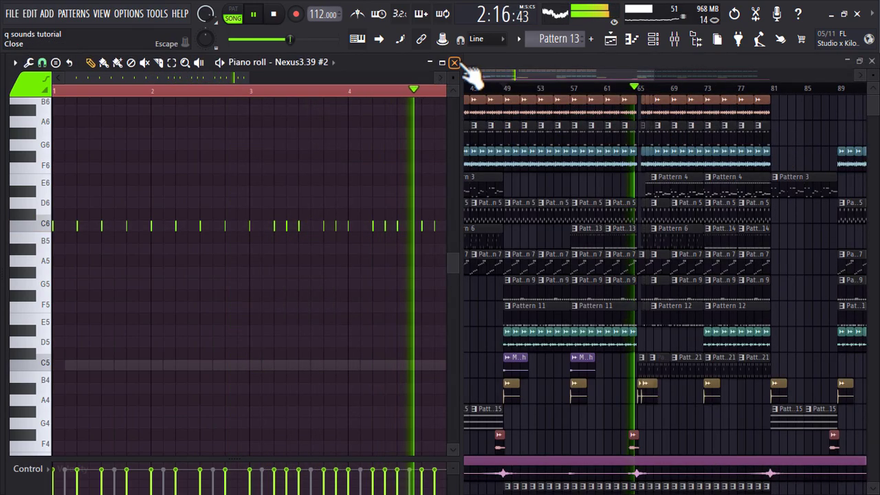
pyautogui.click(454, 63)
# Step: Examine the playlist arrangement around the break at bar 65 and the section up to bar 81
pyautogui.scroll(8, 688, 312)
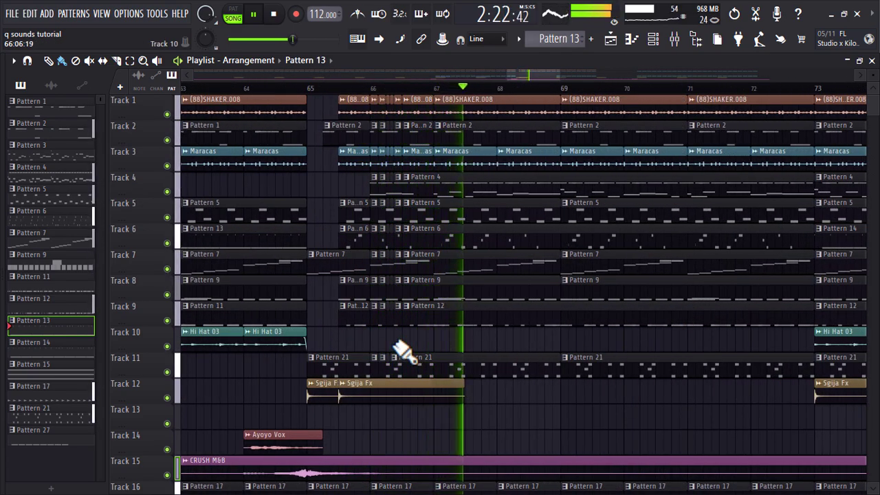
pyautogui.scroll(-1, 405, 352)
pyautogui.scroll(-1, 404, 352)
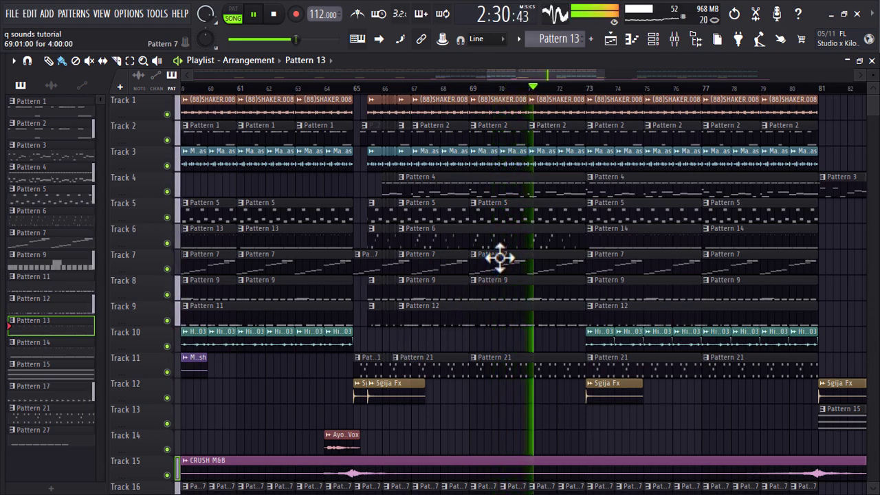
# Step: Open the Pattern 4 clip at bar 73 on Track 4 and play that pattern on its own with the channel rack shown
pyautogui.doubleClick(606, 187)
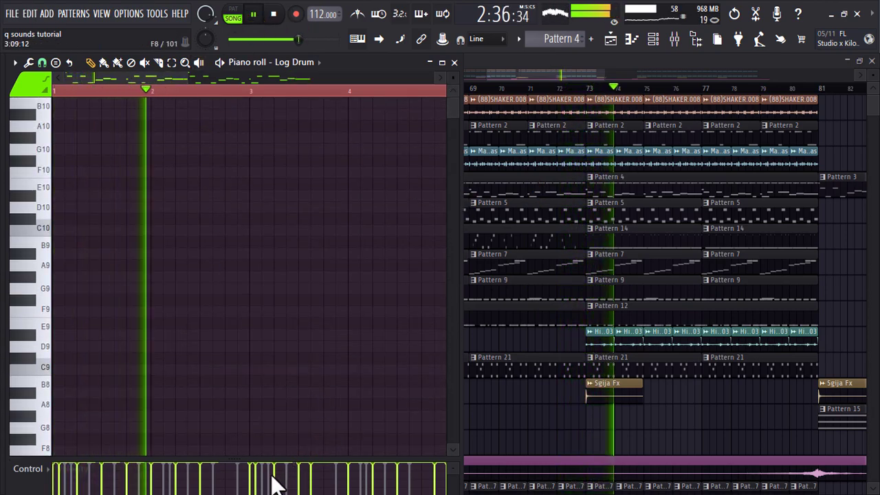
pyautogui.press('space')
pyautogui.press('l')
pyautogui.press('F6')
pyautogui.click(255, 17)
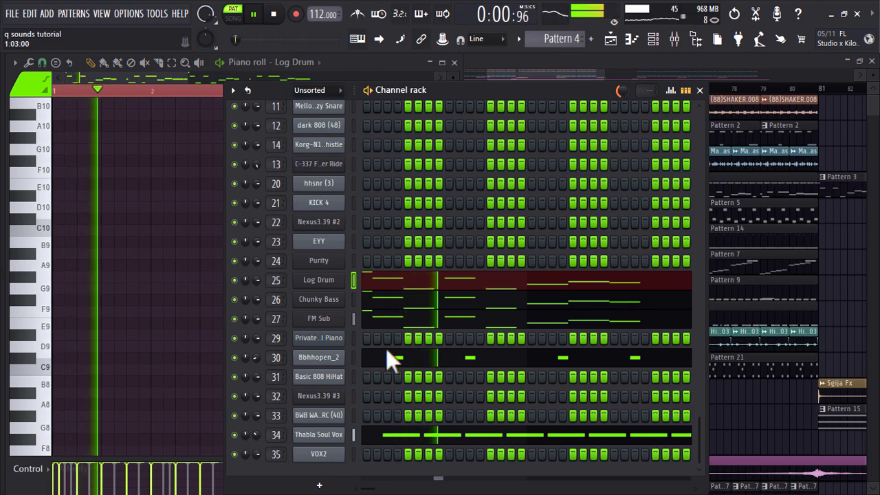
# Step: Inspect the Fruity DX10 settings of Log Drum, Chunky Bass and FM Sub in turn, closing each plugin window
pyautogui.click(344, 283)
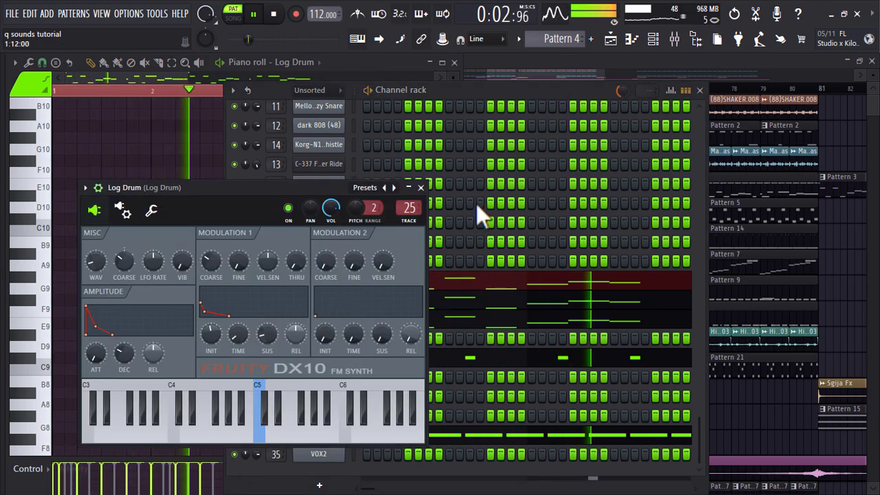
pyautogui.click(421, 187)
pyautogui.click(339, 307)
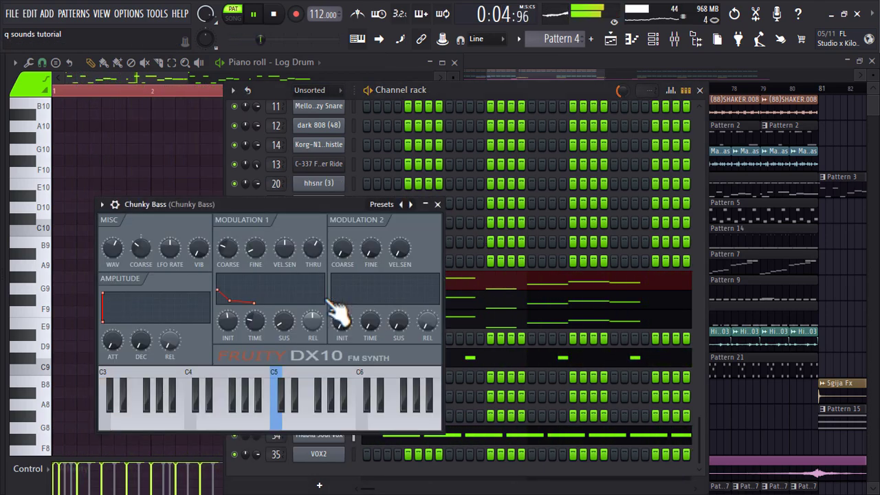
pyautogui.click(436, 206)
pyautogui.click(319, 321)
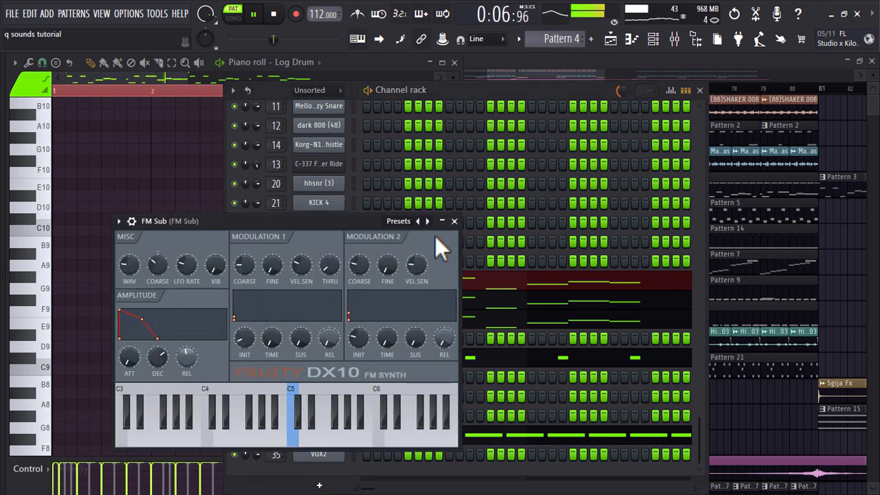
pyautogui.click(454, 221)
# Step: Open the Pattern 4 notes of Log Drum in the piano roll and maximize it
pyautogui.click(438, 279)
pyautogui.click(438, 279)
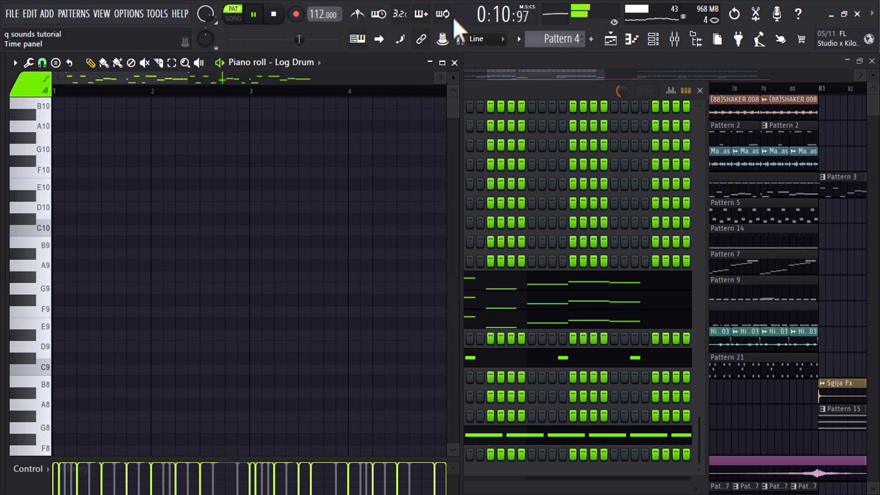
pyautogui.click(452, 65)
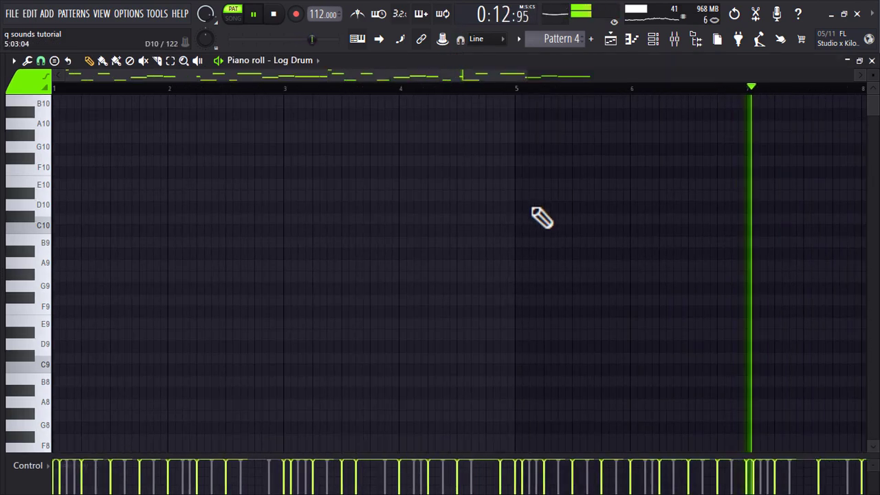
# Step: Examine the Log Drum notes of Pattern 4 across the whole pattern in the piano roll
pyautogui.scroll(-13, 533, 209)
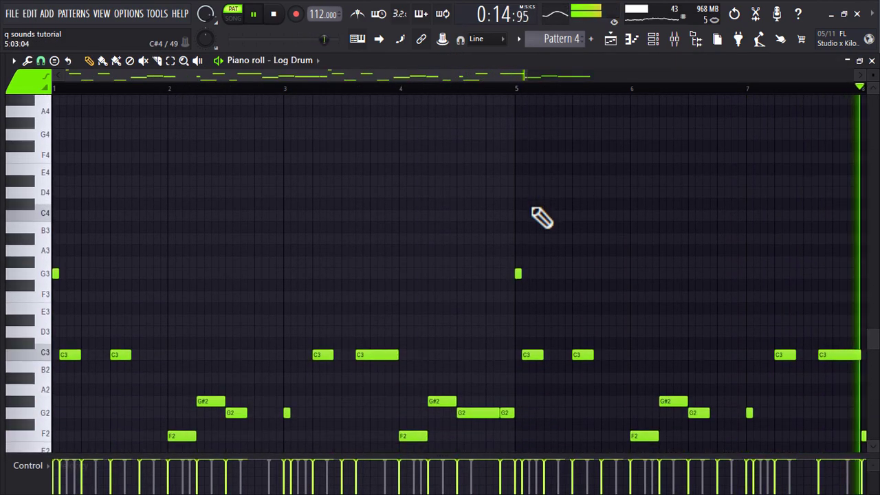
pyautogui.scroll(-2, 533, 209)
pyautogui.scroll(-4, 542, 218)
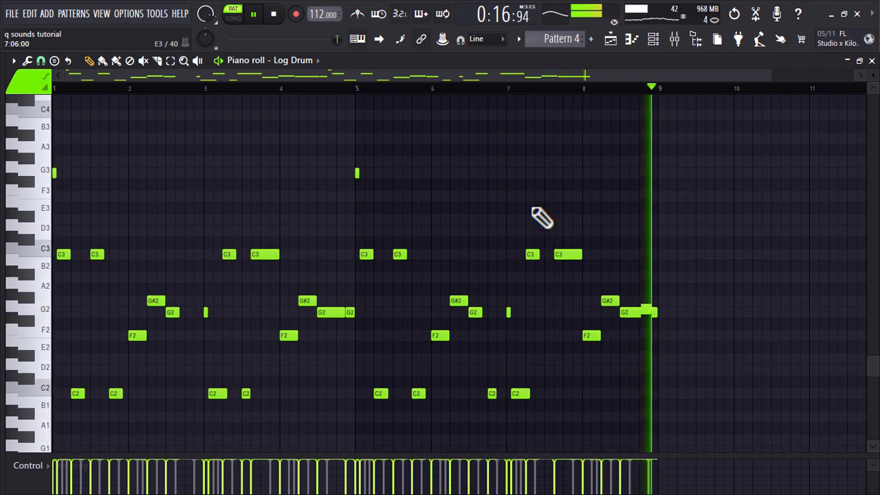
# Step: Open the Pattern 4 notes of Thabla Soul Vox from the channel rack and view its C5 row in the piano roll
pyautogui.click(653, 39)
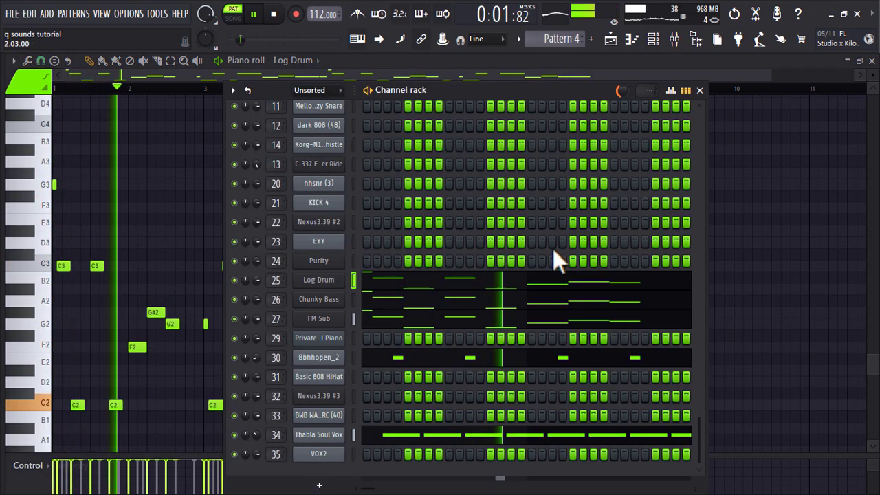
pyautogui.click(445, 436)
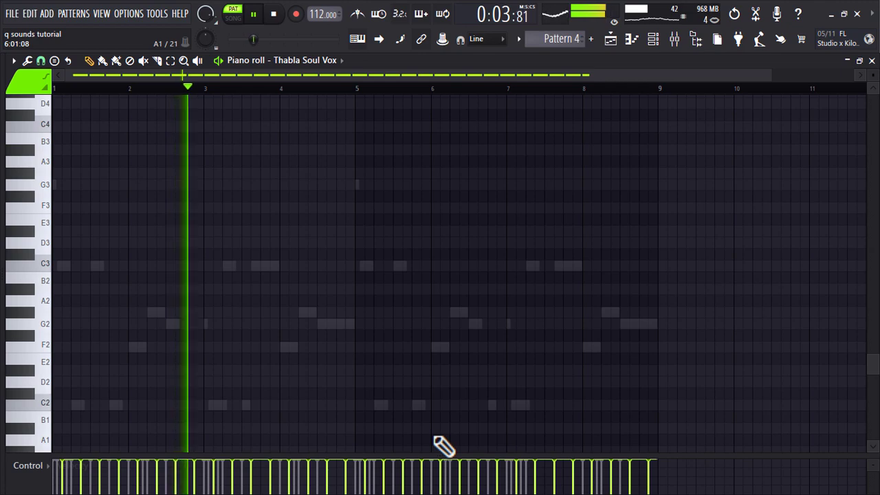
pyautogui.scroll(12, 444, 446)
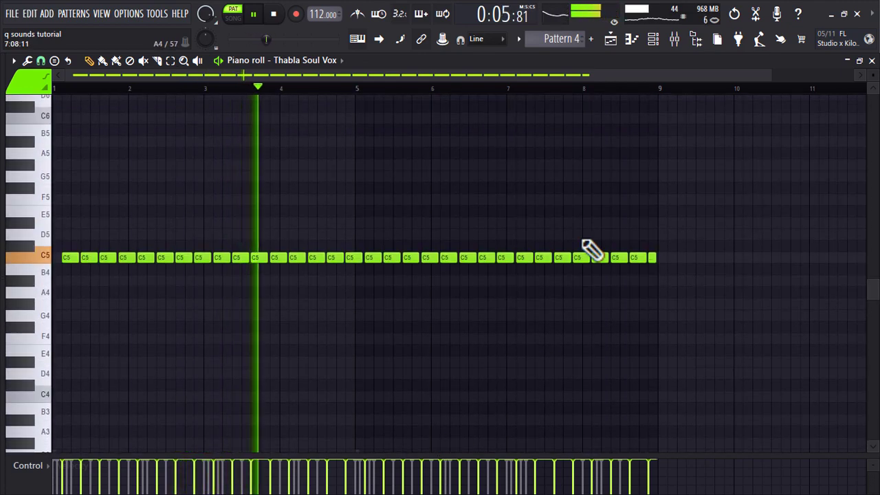
# Step: Inspect the Gross Beat and Fruity parametric EQ 2 effects on the Thabla Soul Vox mixer track, closing the plugin windows
pyautogui.click(695, 42)
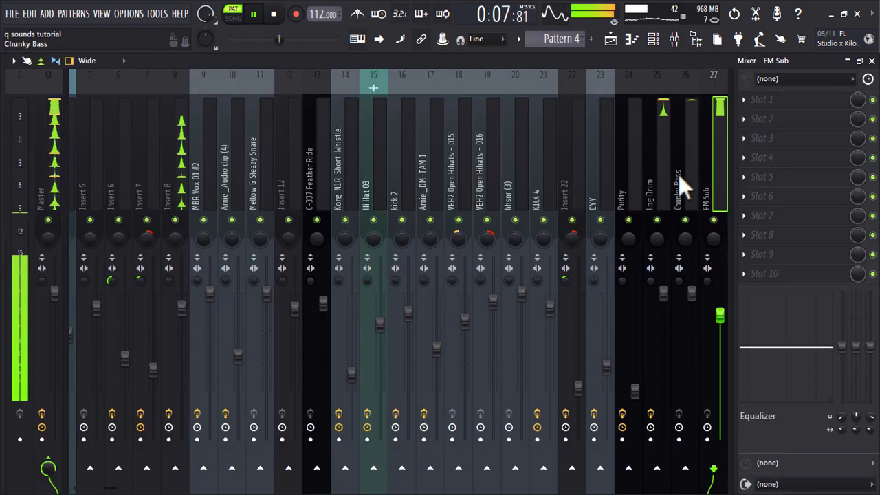
pyautogui.moveTo(667, 137)
pyautogui.mouseDown()
pyautogui.moveTo(760, 145)
pyautogui.moveTo(600, 143)
pyautogui.moveTo(679, 150)
pyautogui.mouseUp()
pyautogui.click(803, 121)
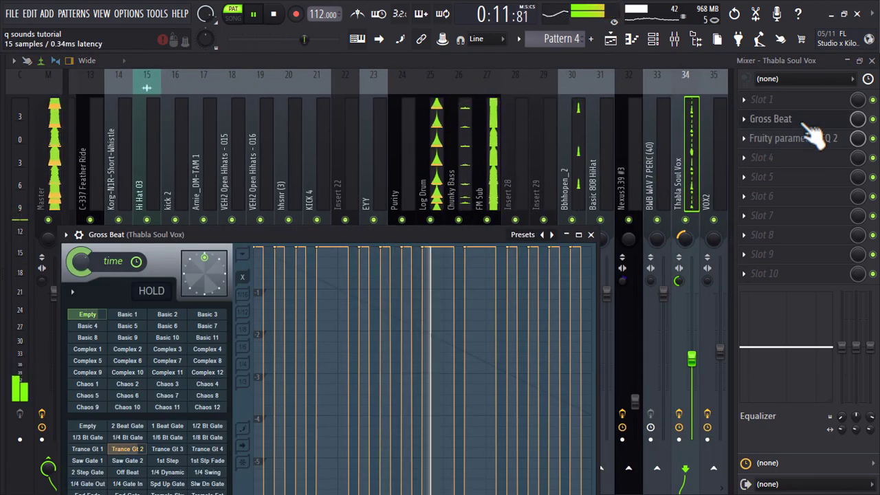
pyautogui.click(762, 138)
pyautogui.click(757, 137)
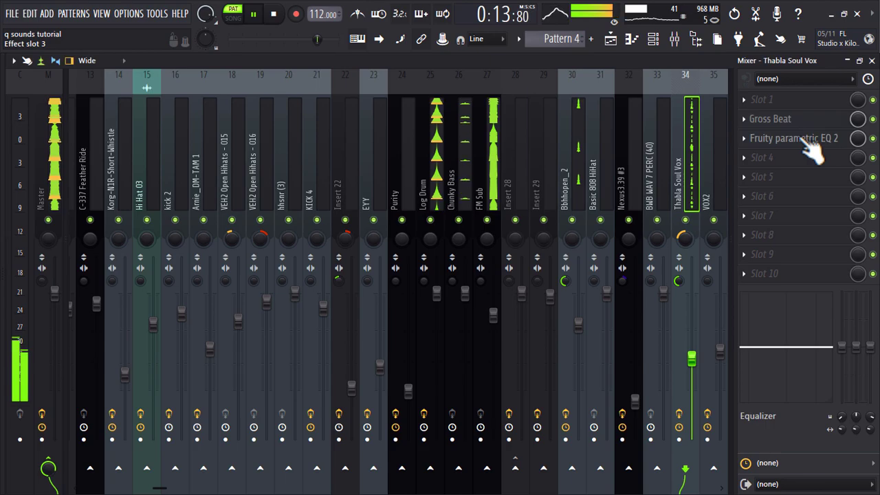
# Step: Play the song from bar 65 in the playlist and examine the full arrangement on all tracks
pyautogui.click(614, 44)
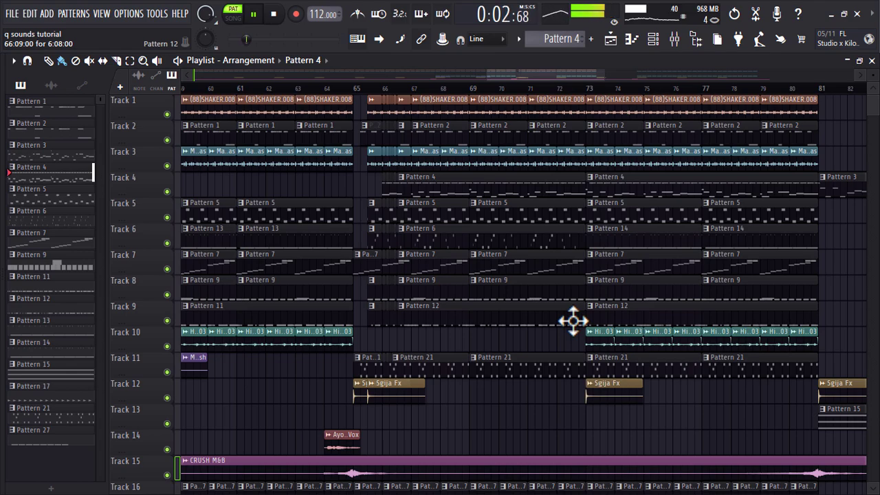
pyautogui.click(357, 90)
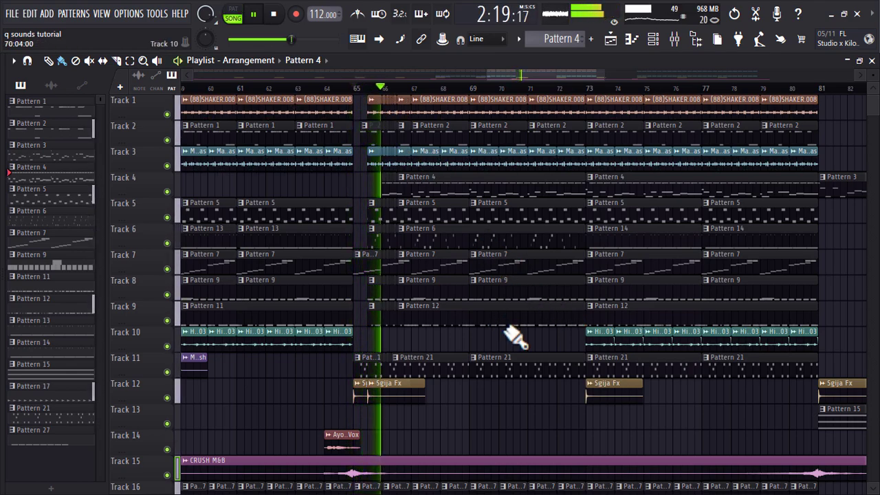
pyautogui.scroll(-5, 532, 421)
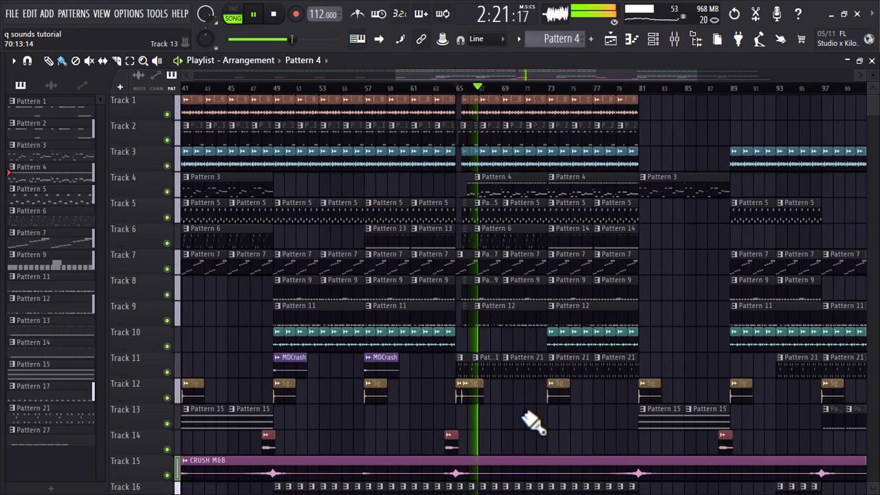
pyautogui.scroll(-2, 534, 424)
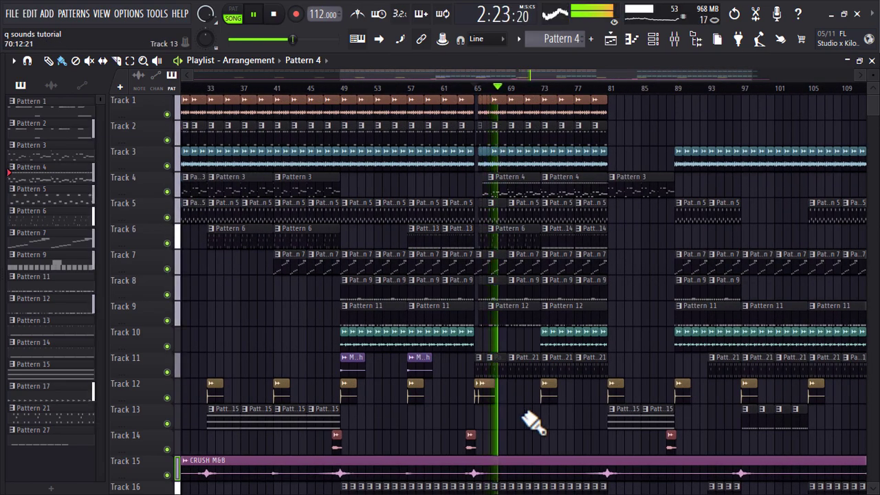
pyautogui.scroll(-3, 551, 433)
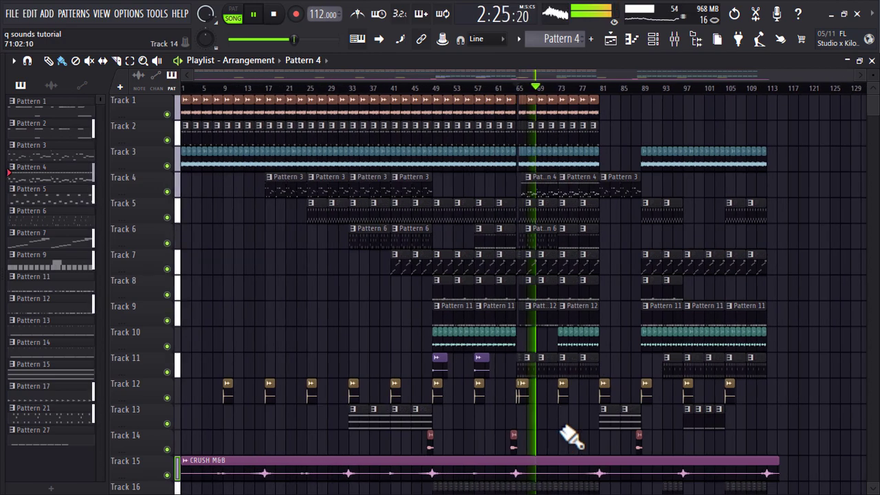